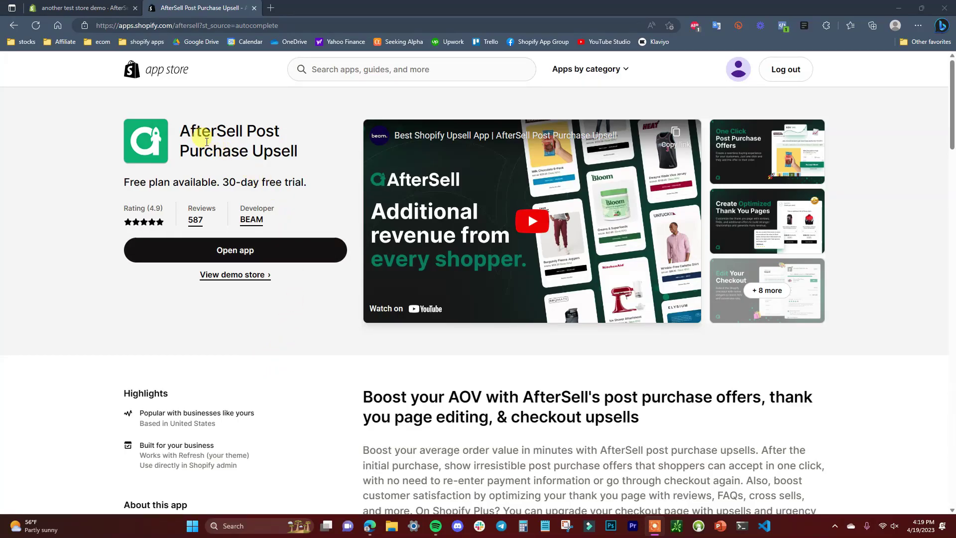
drag(180, 130, 316, 153)
click(316, 154)
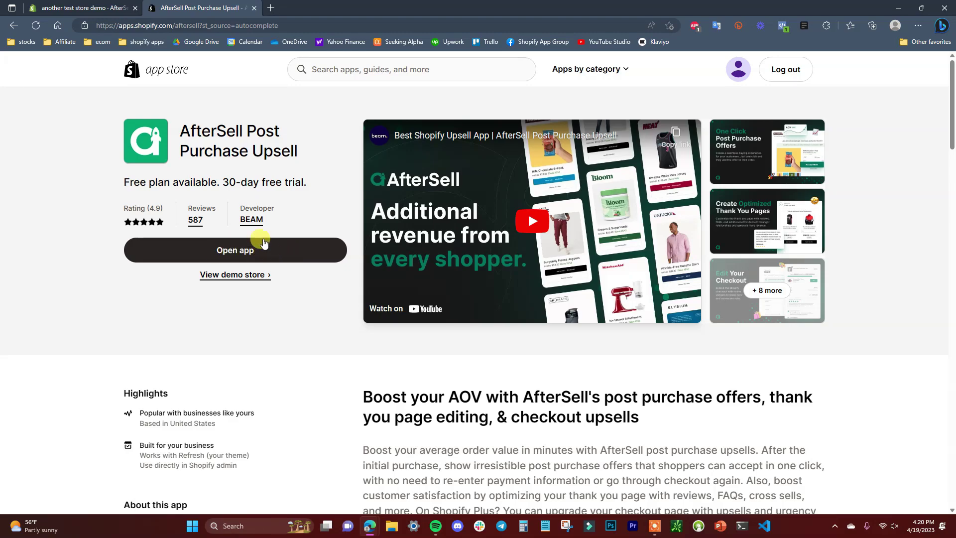
Set AfterSell Post Purchase Upsell as the post-purchase page app in the Shopify checkout settings and save.
click(103, 4)
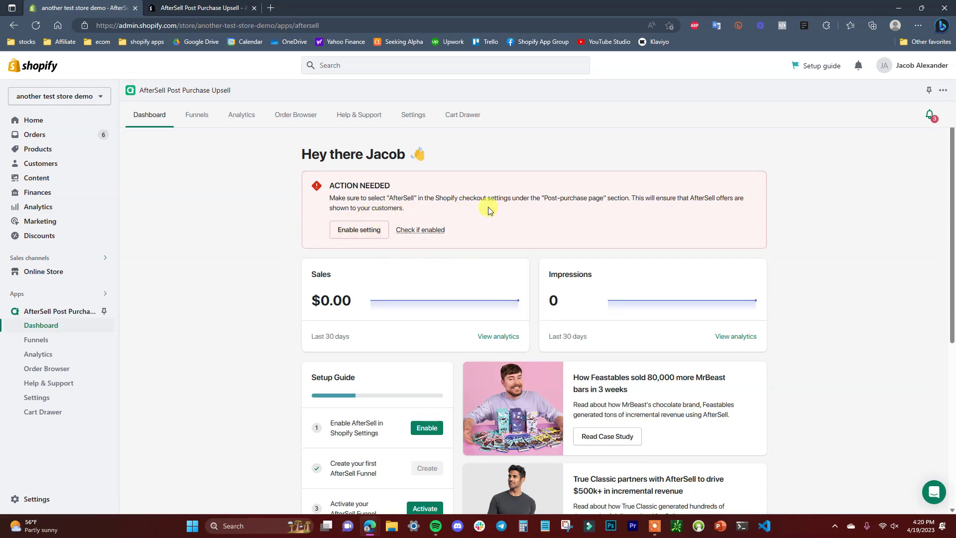
click(361, 234)
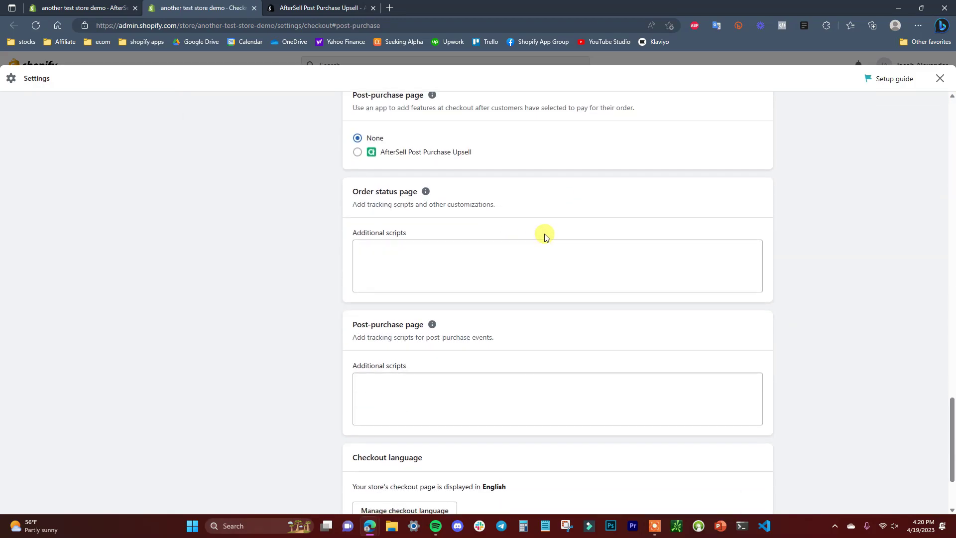
scroll(423, 155, up, 1)
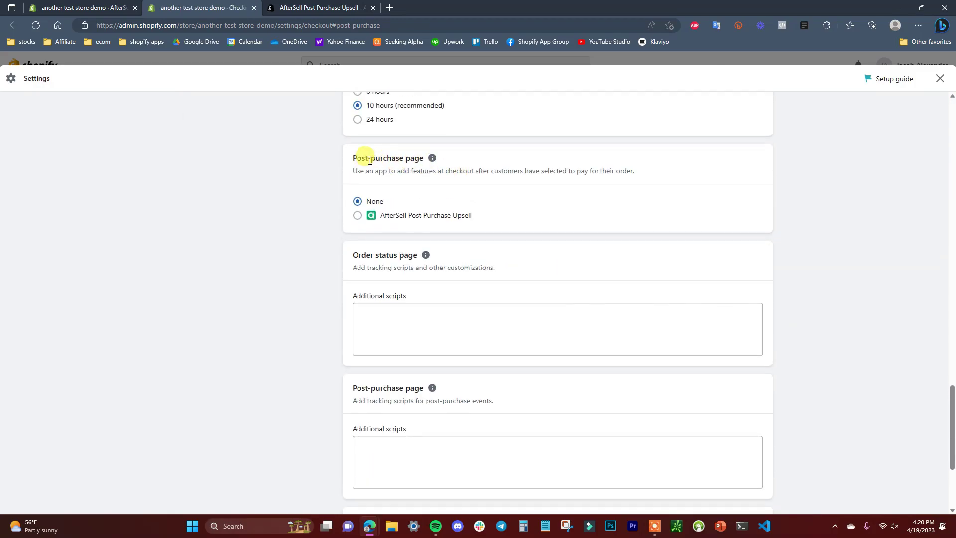
click(358, 215)
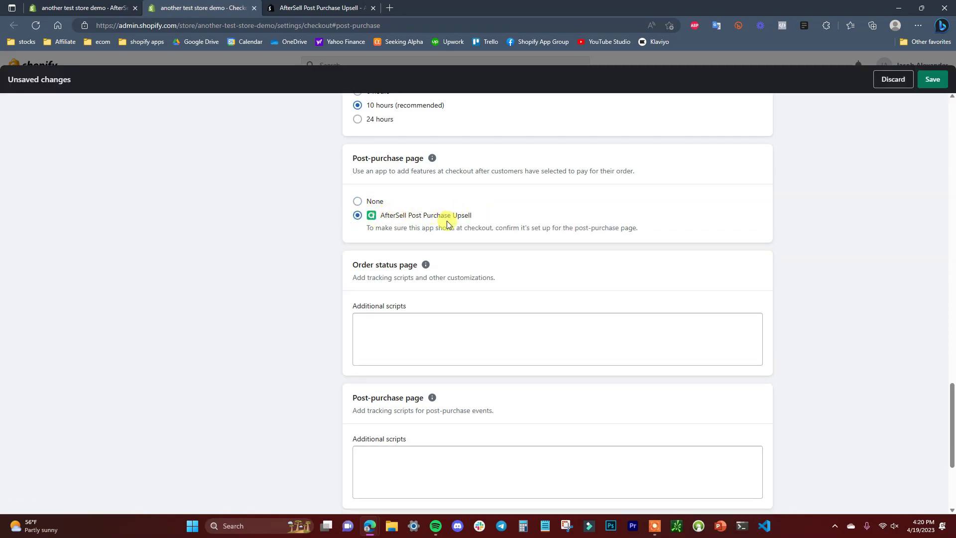
click(932, 79)
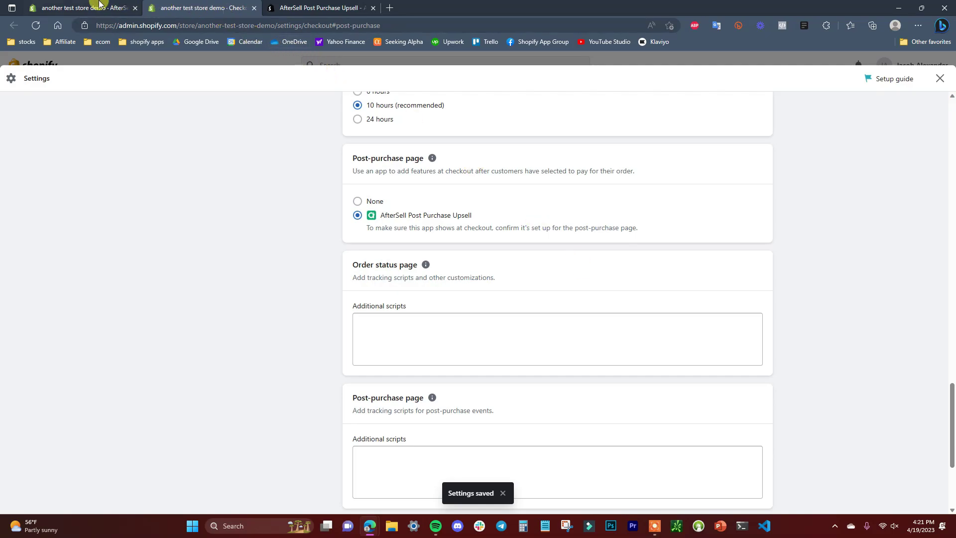
click(254, 8)
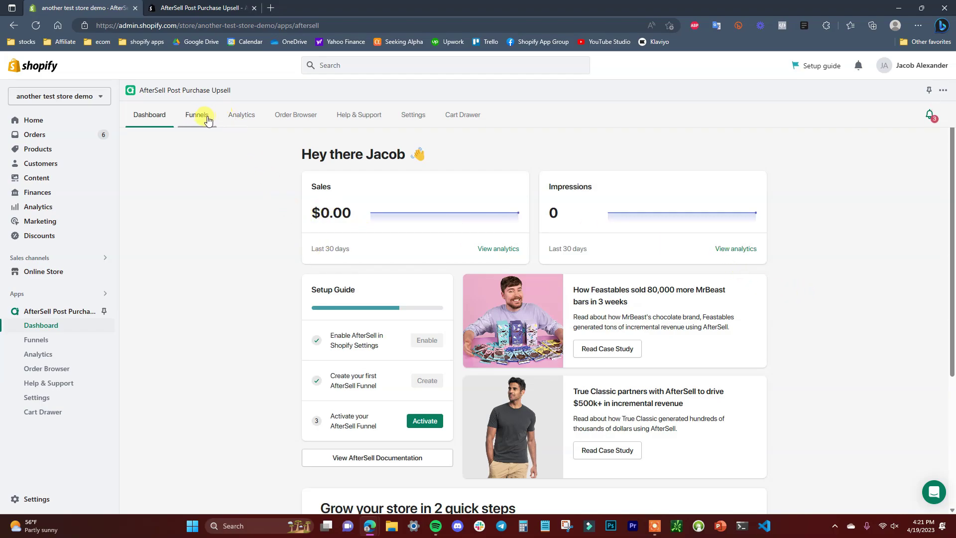
Add a new post-purchase funnel in AfterSell.
click(202, 122)
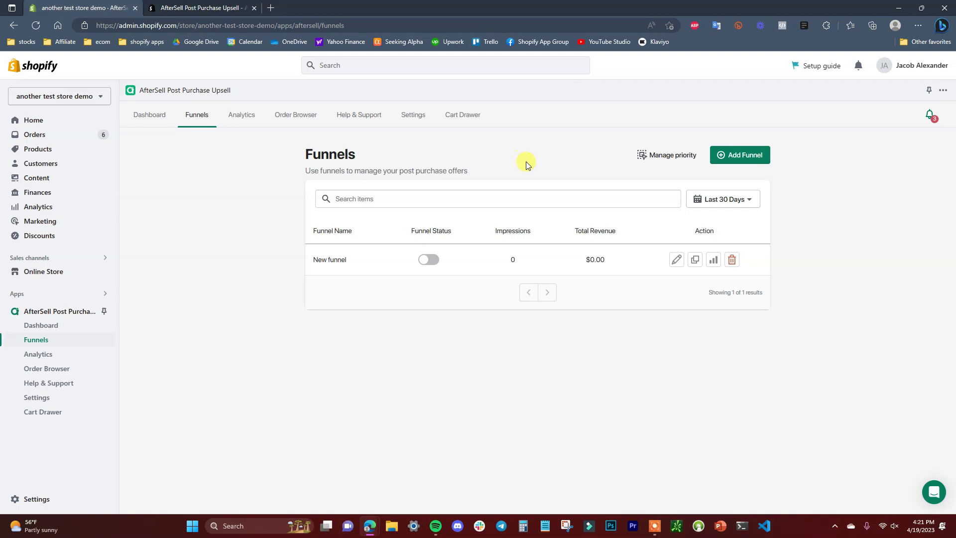
click(738, 158)
click(361, 222)
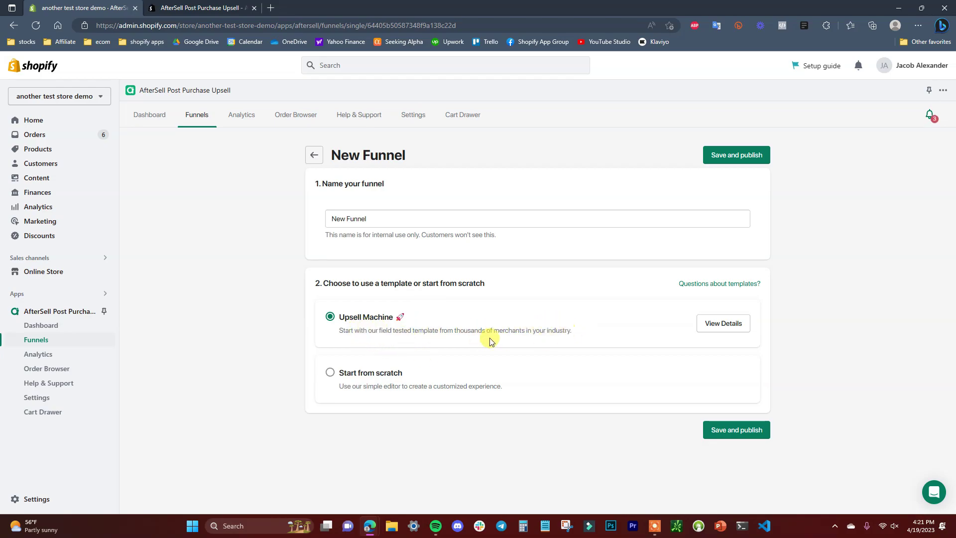
Examine the details of the Upsell Machine template and close them without applying it.
drag(451, 337, 599, 337)
click(601, 338)
click(733, 329)
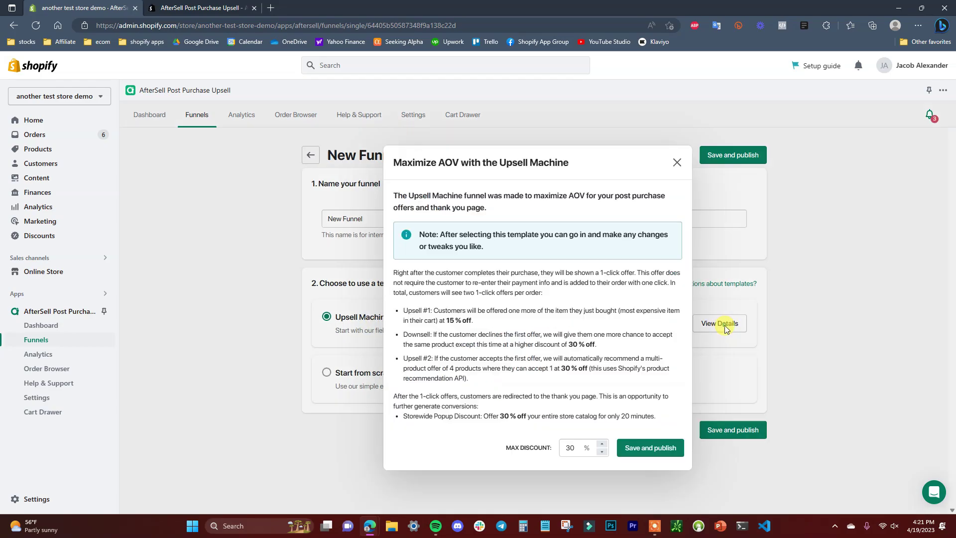
click(676, 162)
Choose to build the funnel from scratch, then save and continue to its triggers.
click(373, 379)
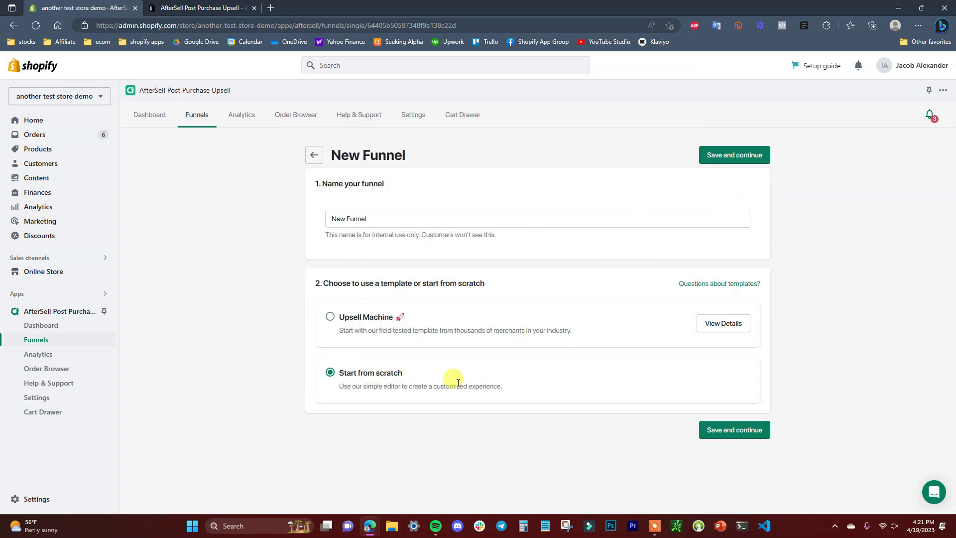
click(763, 426)
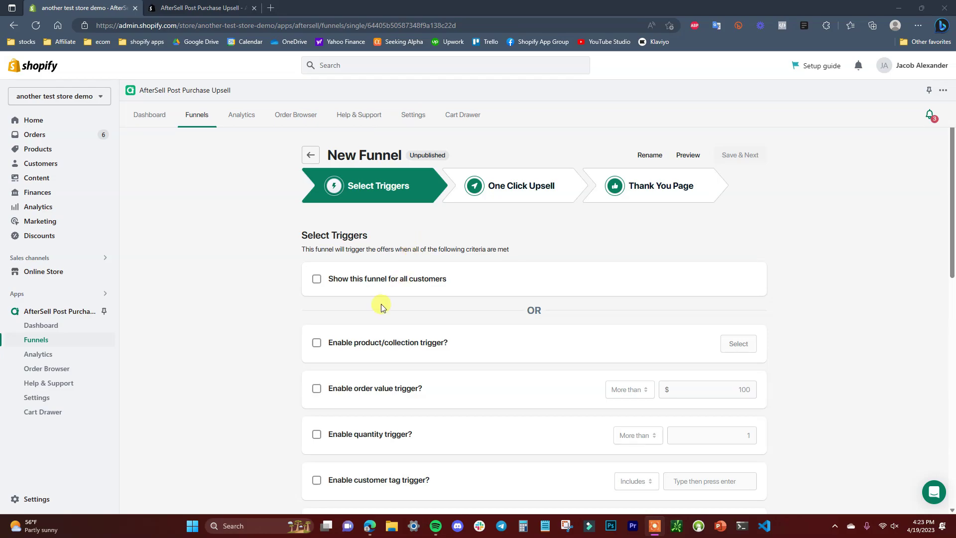
Enable the product/collection trigger for the SKIN Cleanser product and save the funnel's triggers.
scroll(428, 319, down, 10)
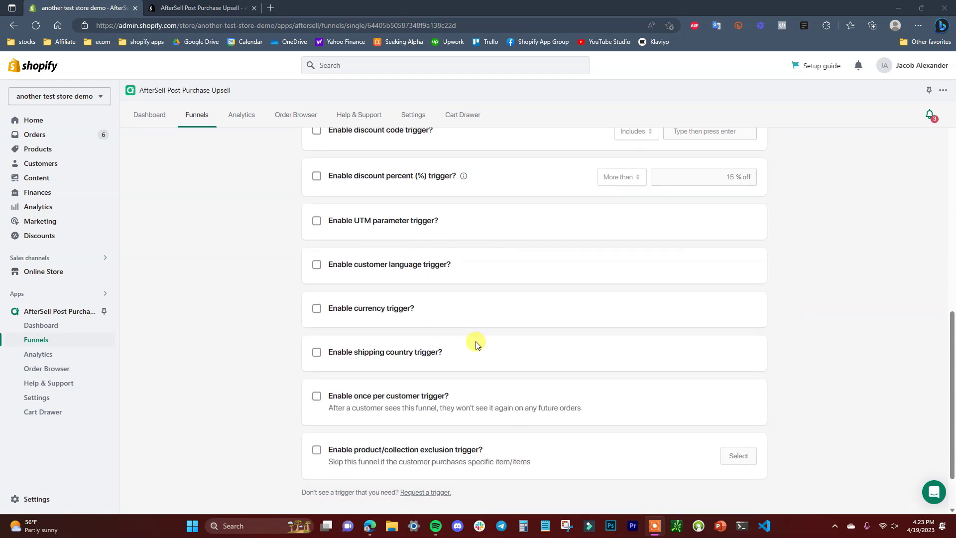
scroll(473, 332, up, 10)
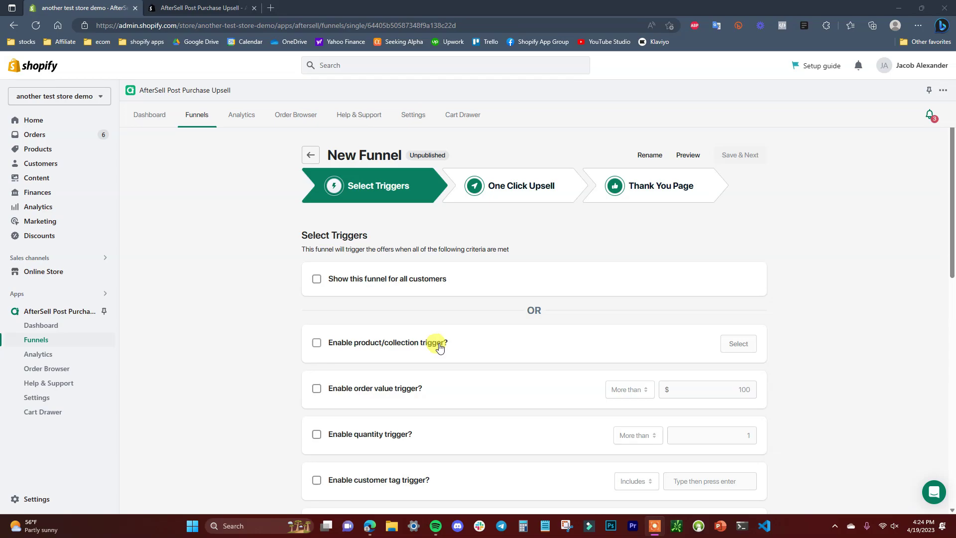
scroll(494, 350, down, 3)
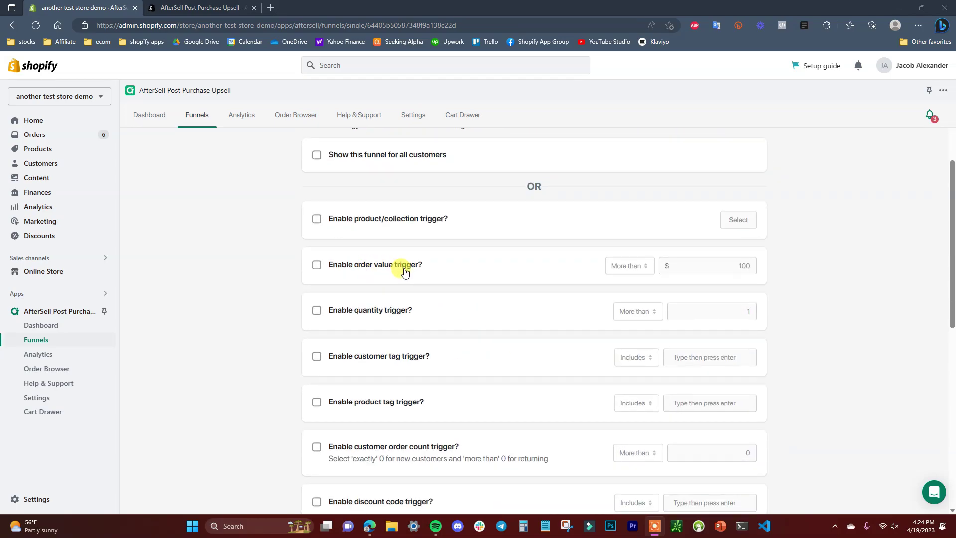
scroll(401, 269, up, 3)
scroll(561, 420, down, 2)
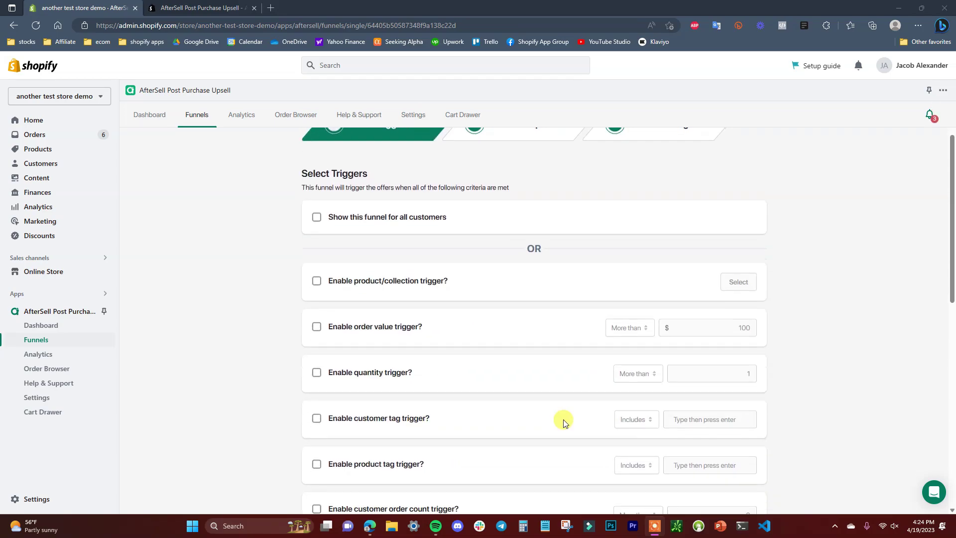
scroll(474, 412, up, 2)
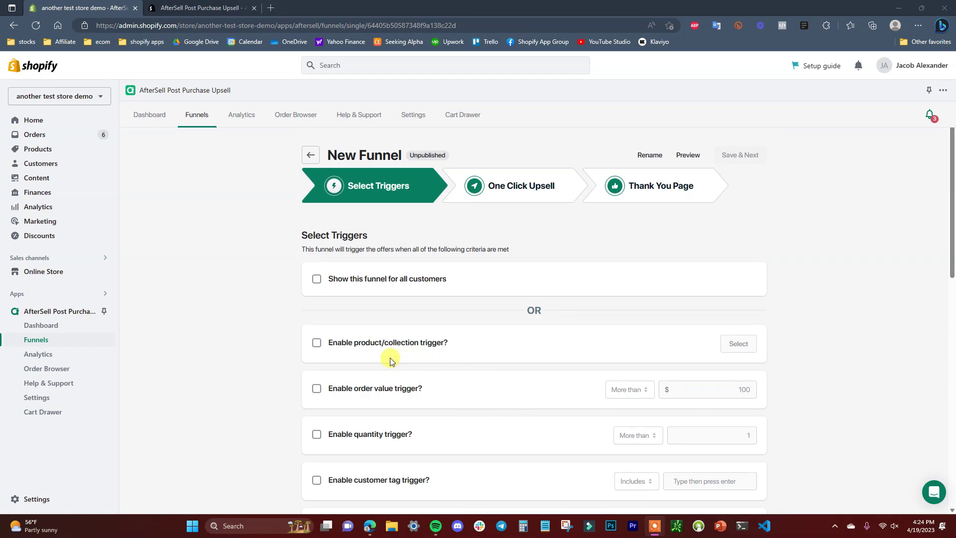
click(316, 342)
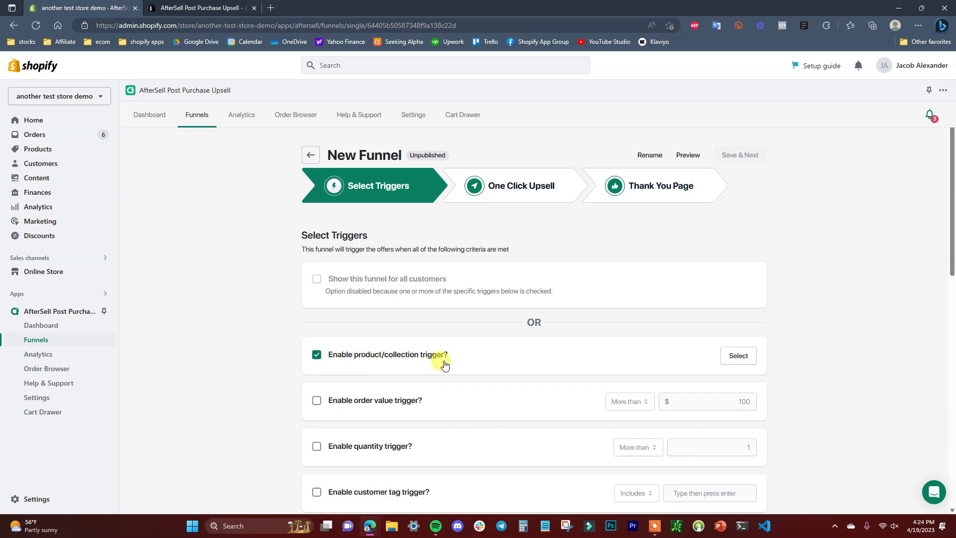
click(750, 361)
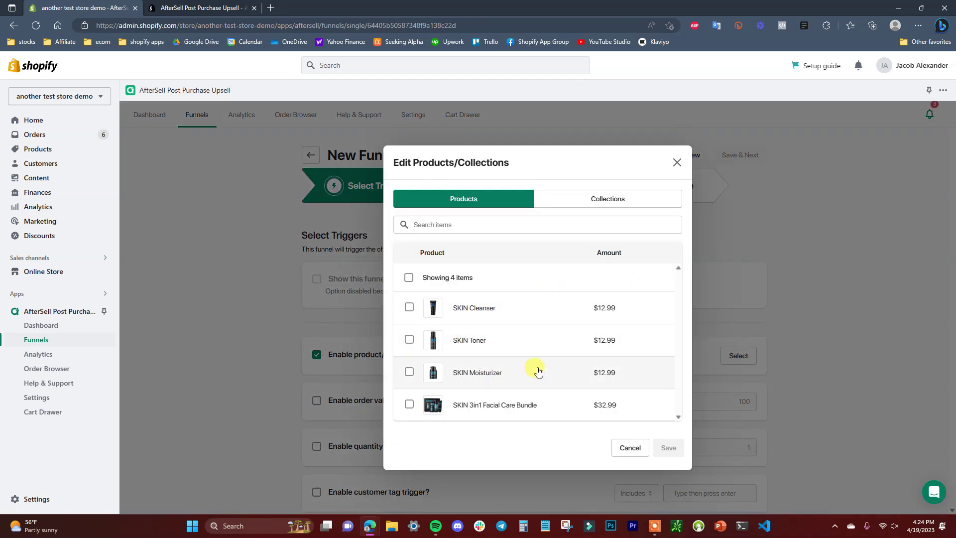
click(409, 309)
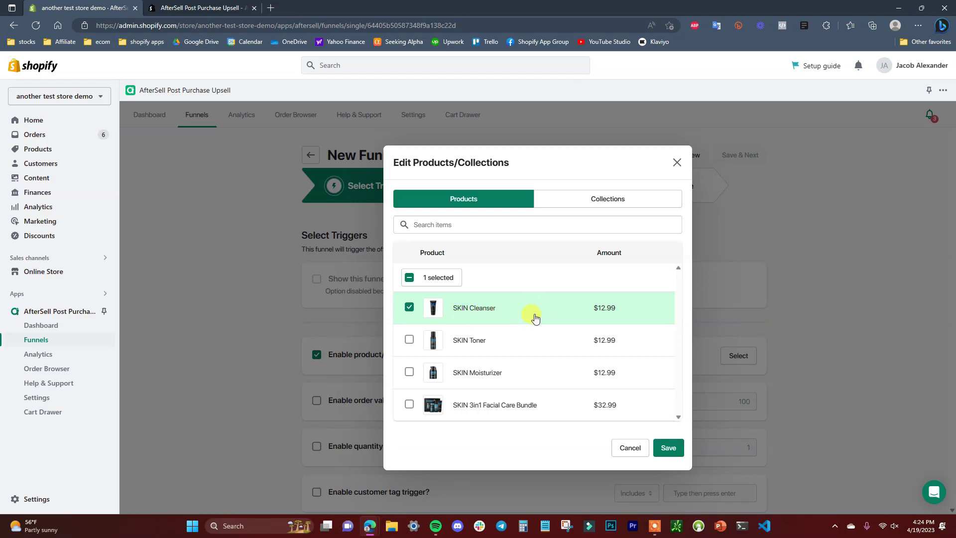
click(667, 447)
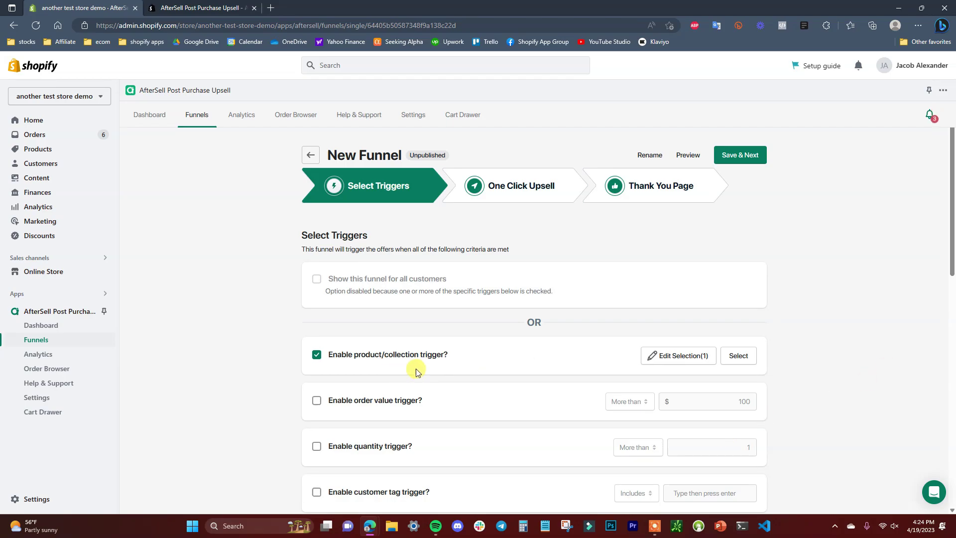
click(748, 160)
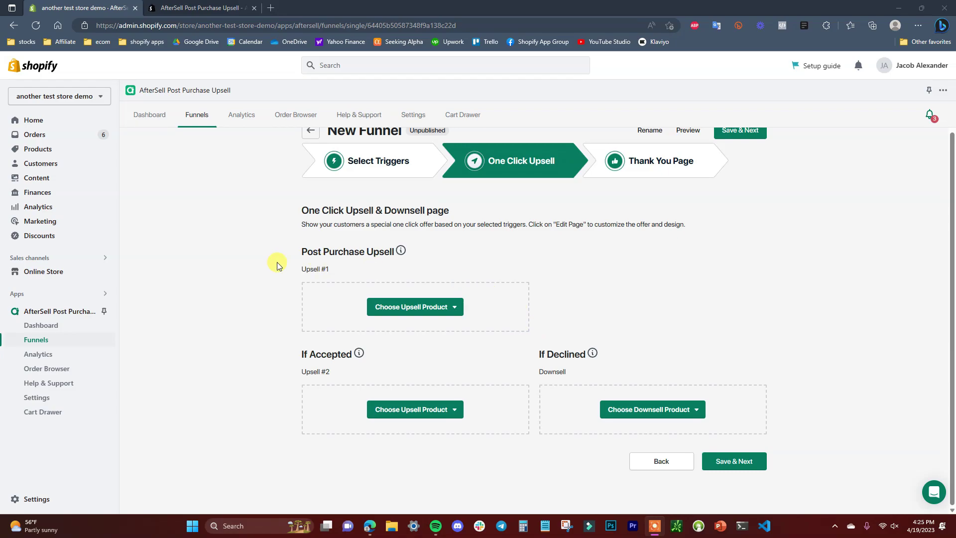
Set Upsell #1 to a single specific product, SKIN Toner.
click(456, 309)
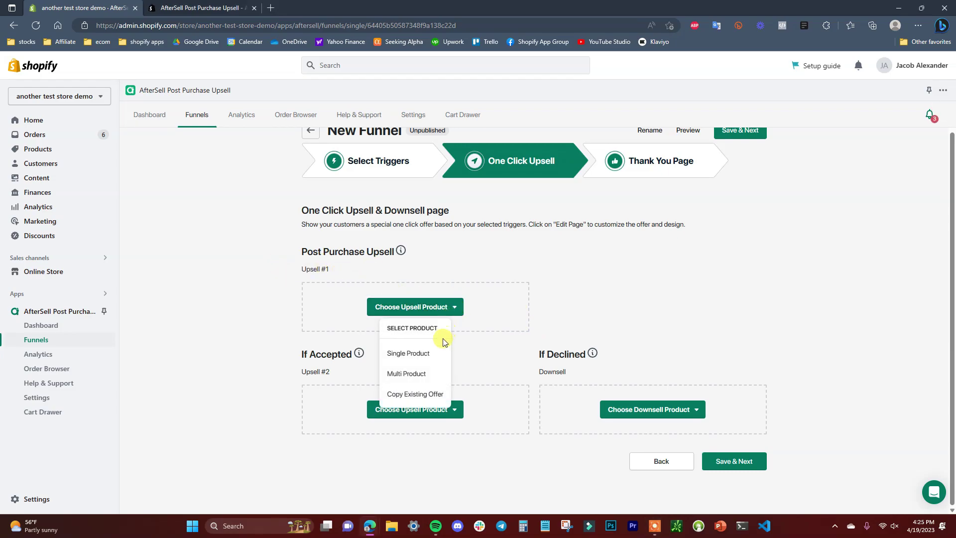
click(431, 362)
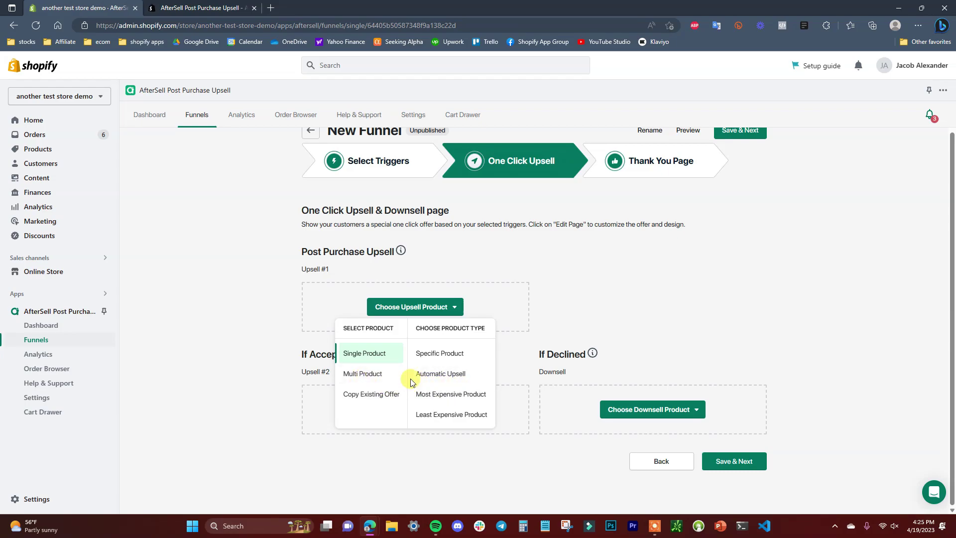
click(384, 375)
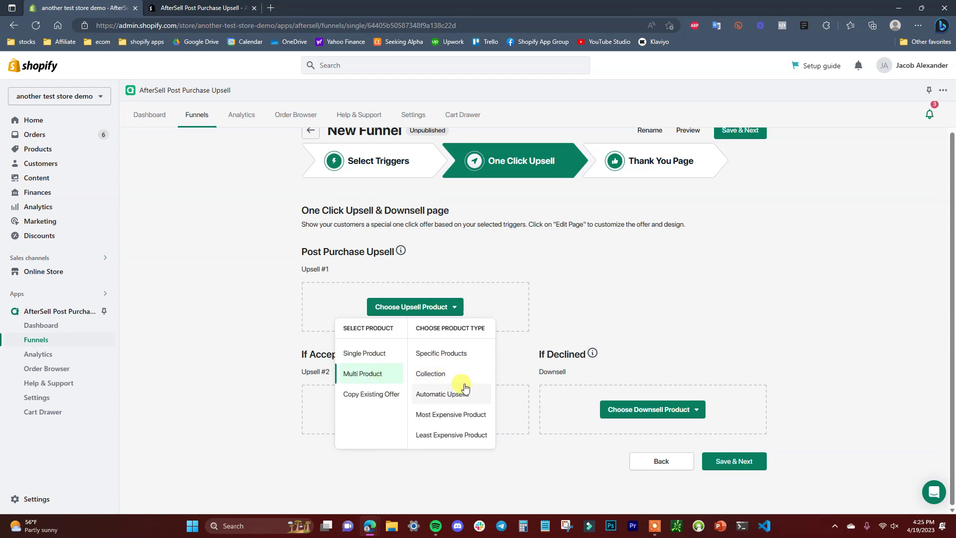
click(379, 354)
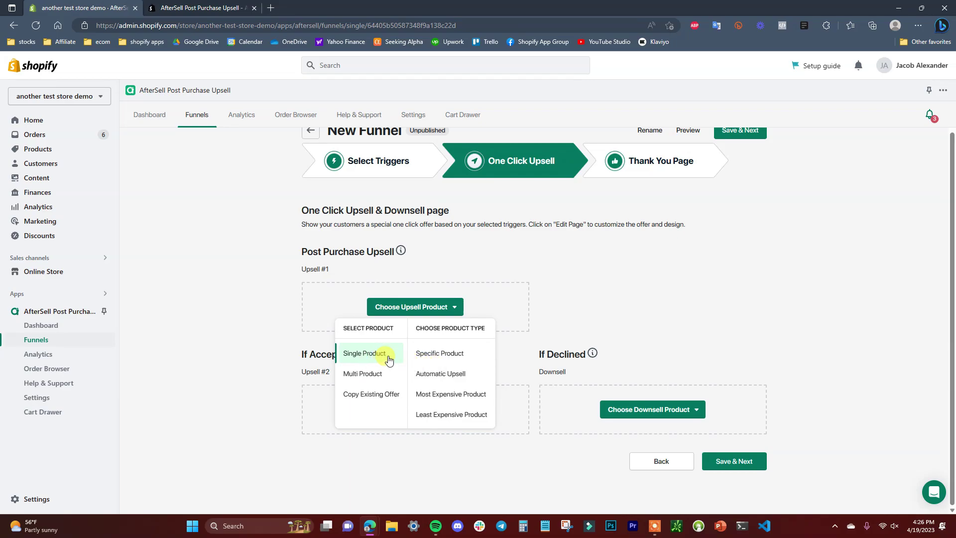
click(459, 357)
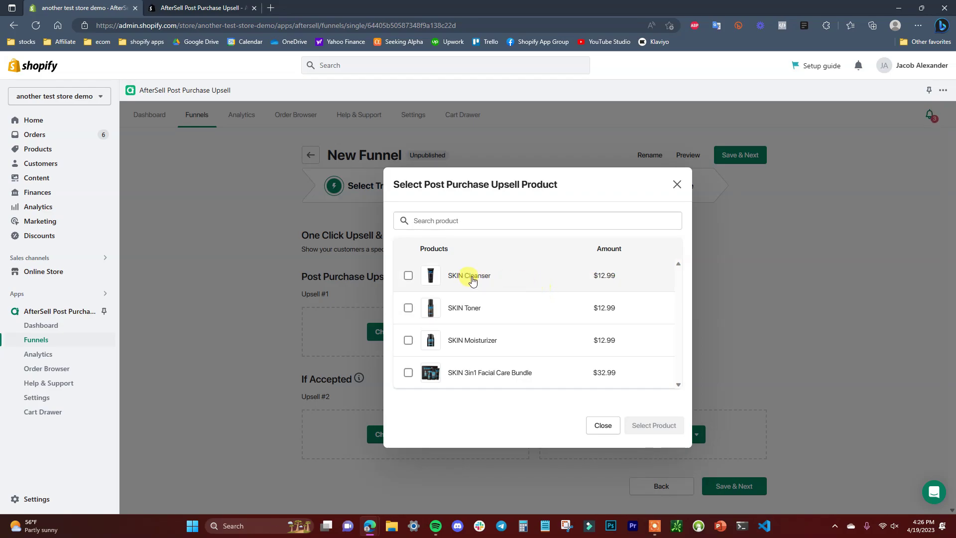
click(409, 308)
click(662, 426)
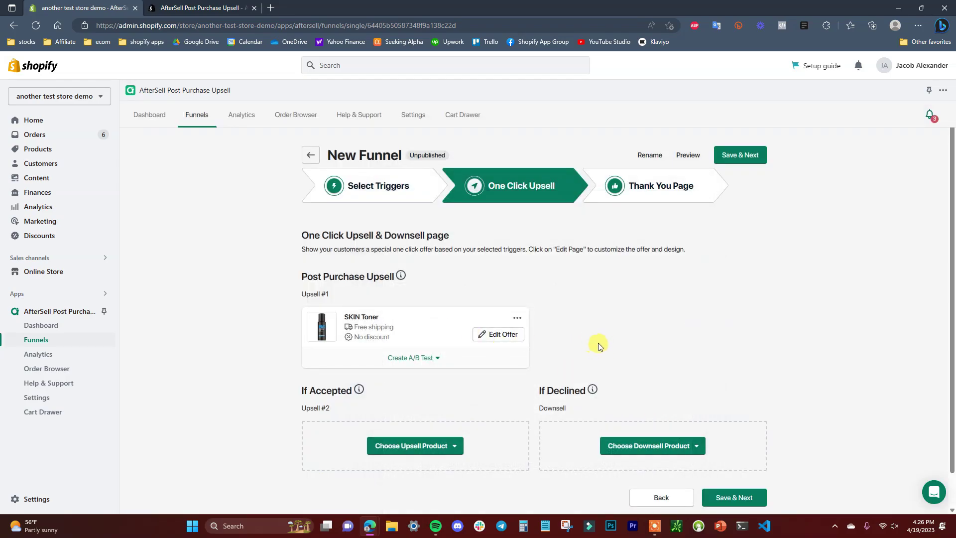
Set the If Accepted offer, Upsell #2, to the single specific product SKIN Moisturizer.
scroll(452, 376, down, 1)
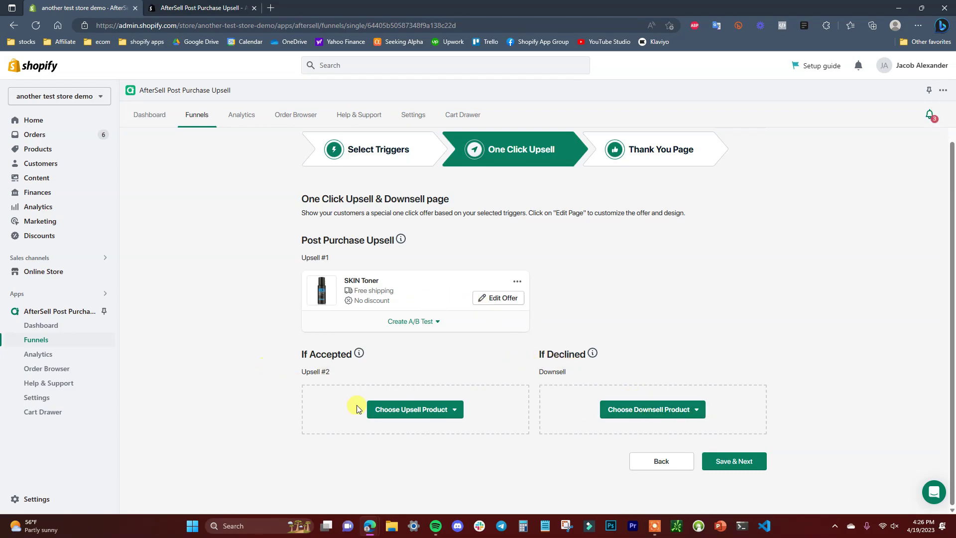
click(450, 416)
click(429, 337)
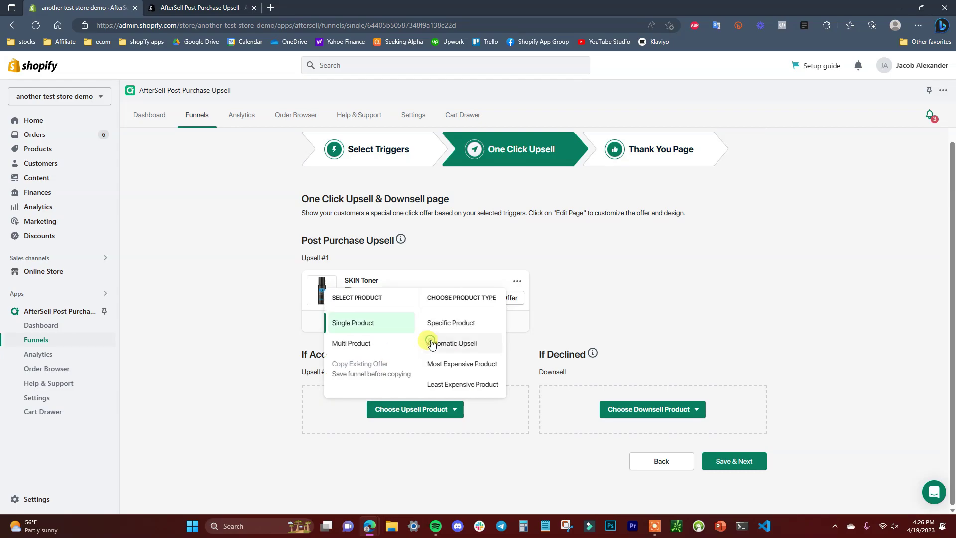
click(460, 323)
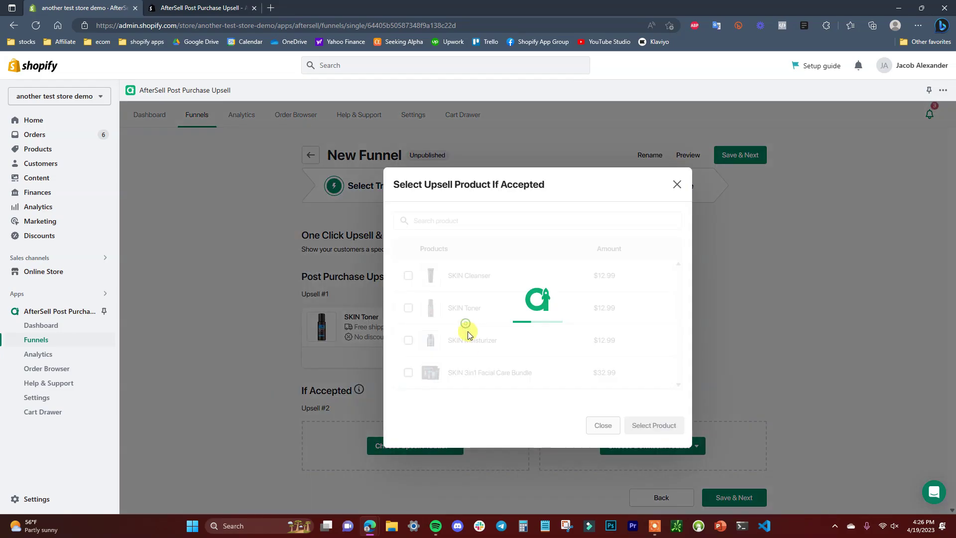
click(408, 340)
click(653, 425)
Set the If Declined downsell to the single specific product SKIN Moisturizer.
scroll(554, 428, down, 1)
click(684, 398)
click(660, 323)
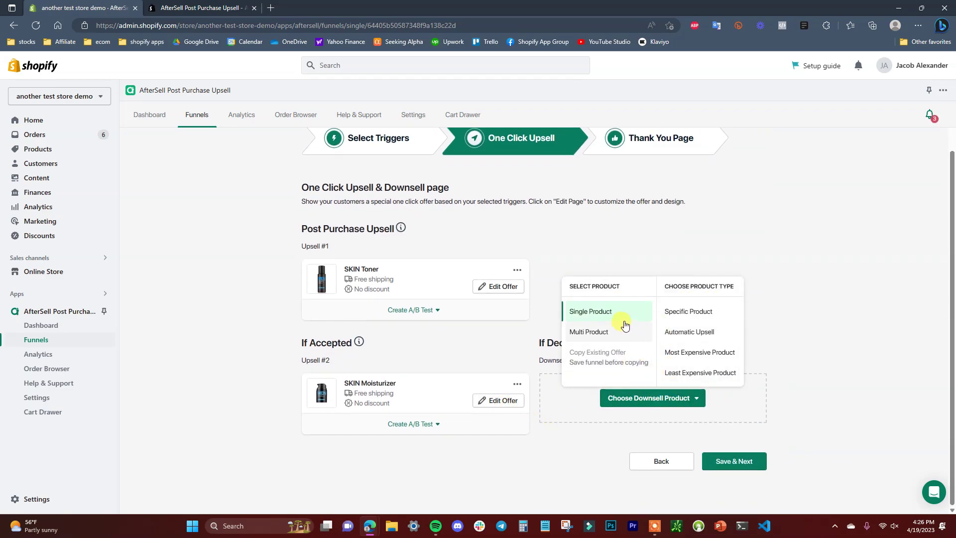
click(666, 312)
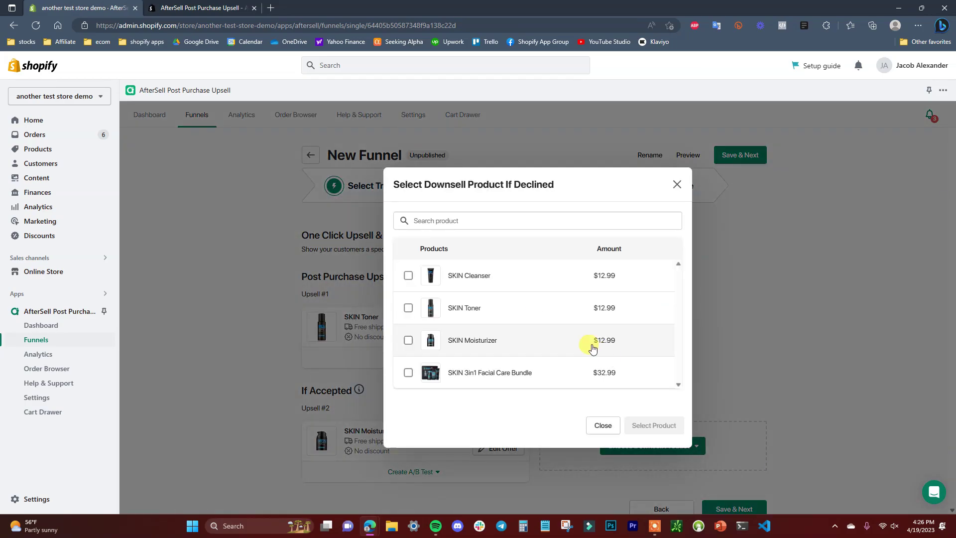
click(496, 347)
click(657, 425)
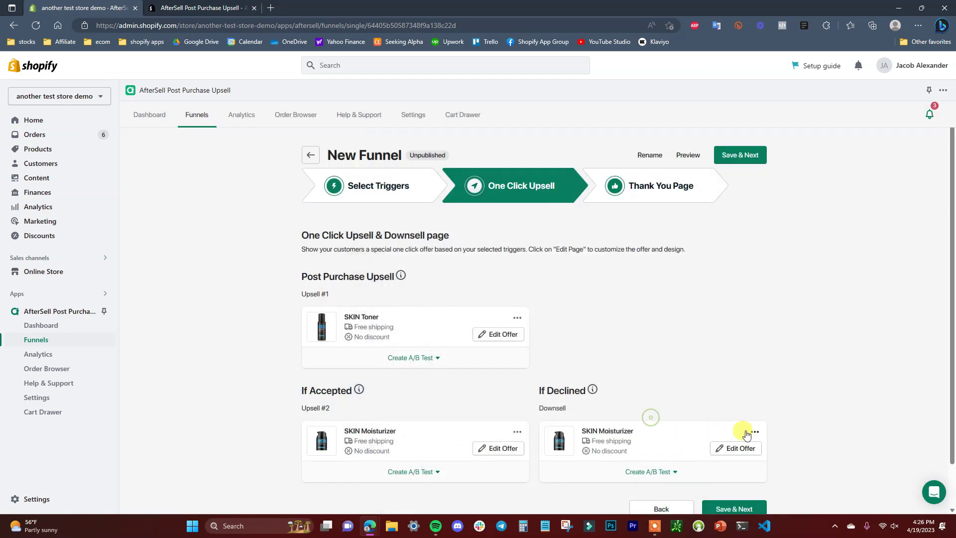
scroll(596, 440, down, 2)
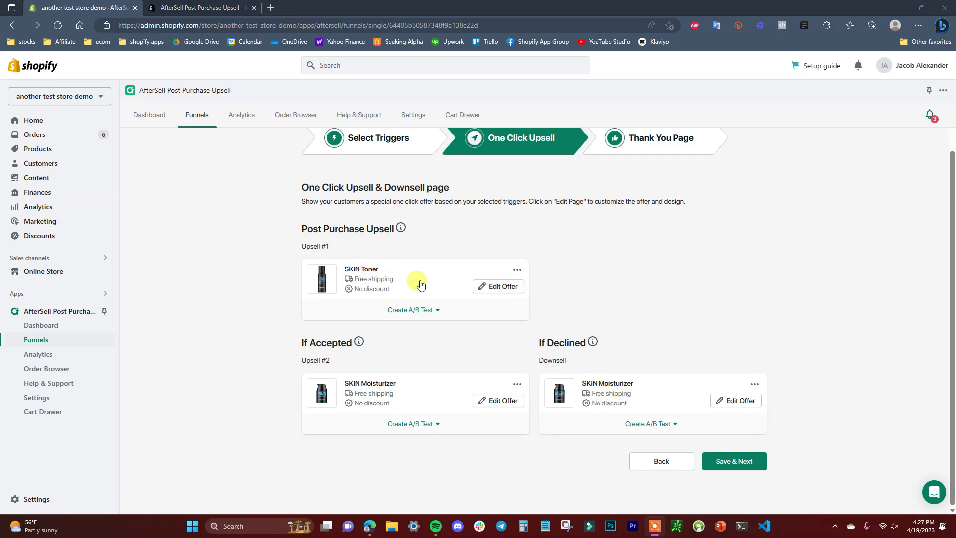
Open the Upsell #1 SKIN Toner offer for editing and centre-align the heading in its Text widget.
click(498, 287)
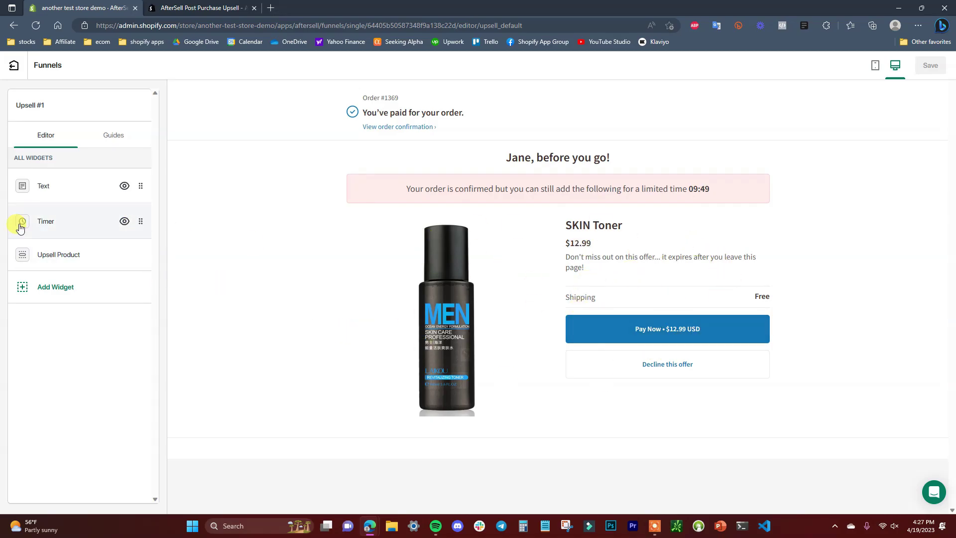
click(71, 192)
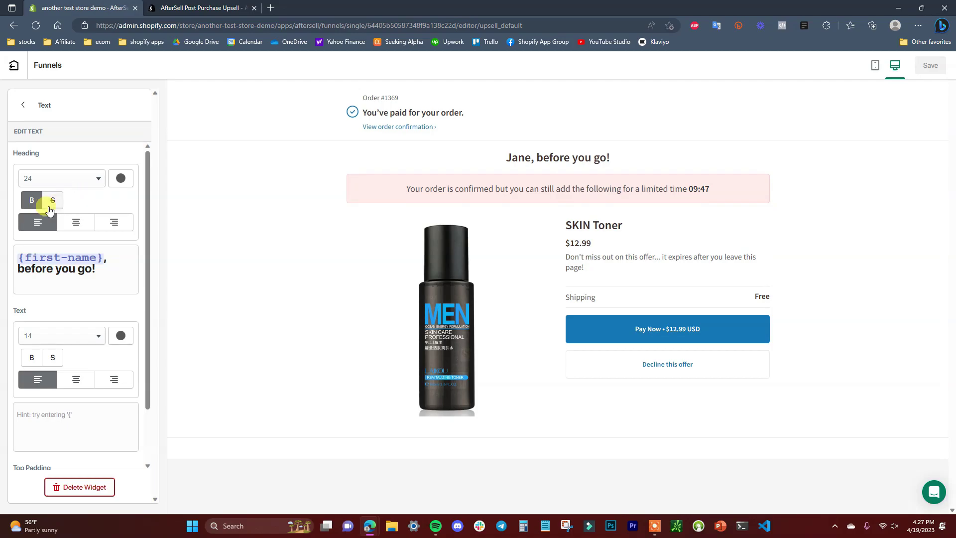
scroll(87, 318, down, 2)
scroll(91, 317, up, 2)
click(75, 222)
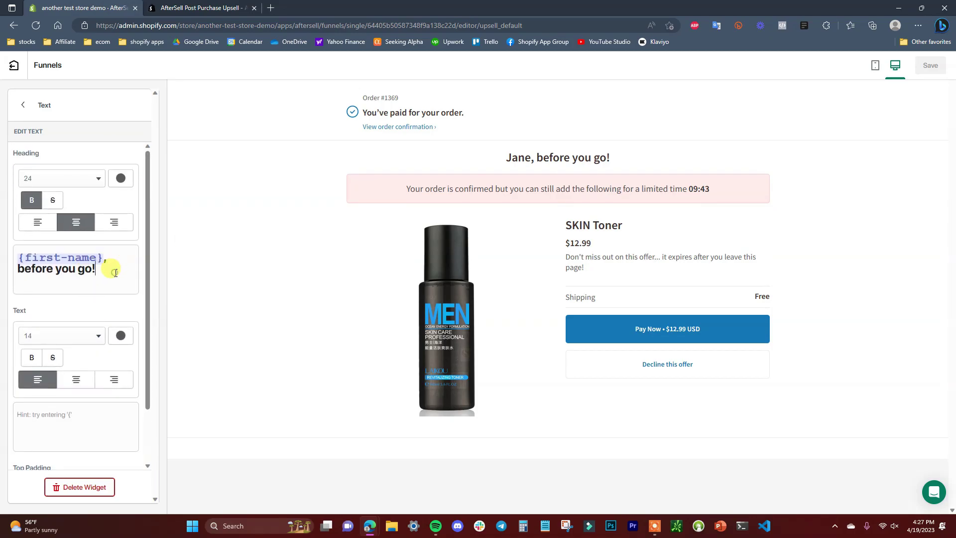
Try adding two exclamation marks to the Text widget's heading, remove them, and leave the widget.
text(!!)
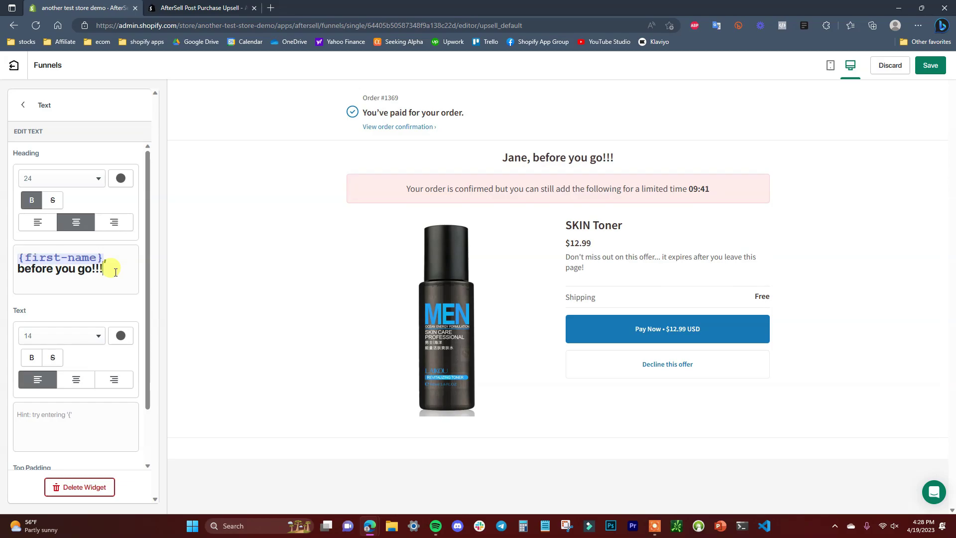
key(BackSpace)
key(BackSpace)
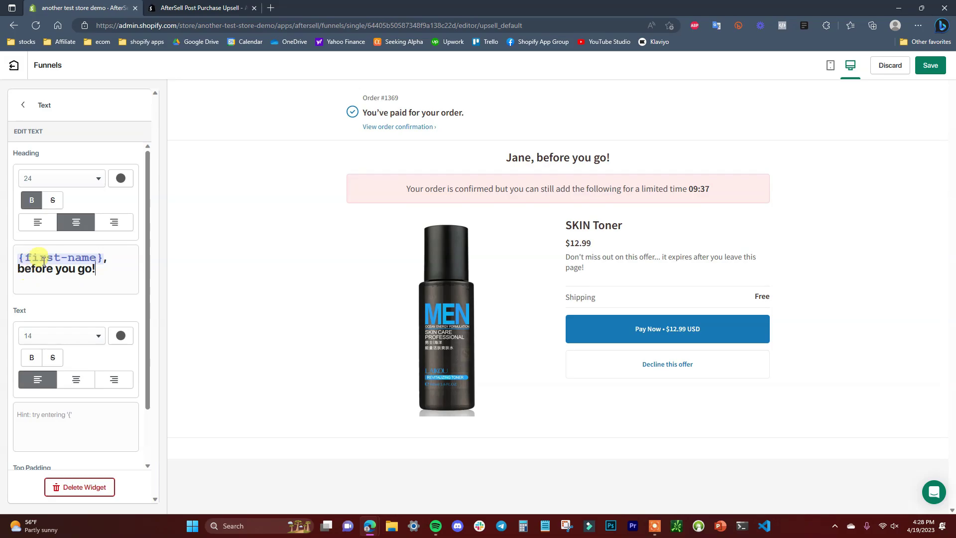
scroll(89, 258, down, 1)
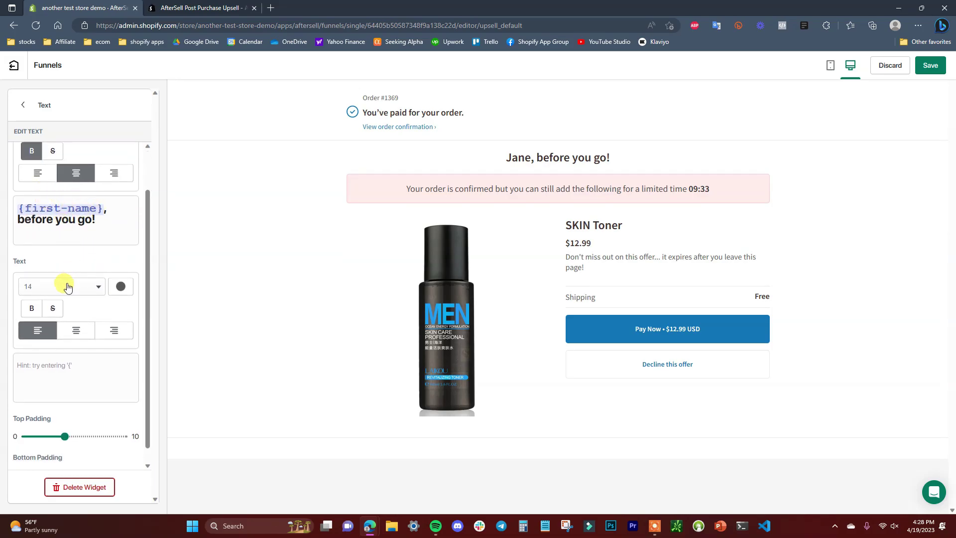
scroll(64, 284, up, 1)
click(28, 111)
key(Return)
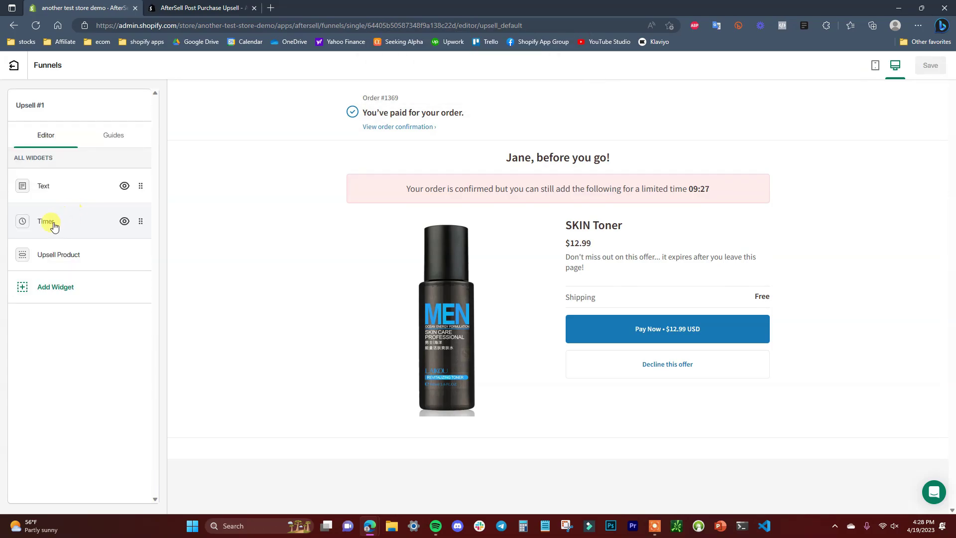
Set the Timer widget to 10 minutes with a Yellow background and save the Upsell #1 offer page.
click(47, 219)
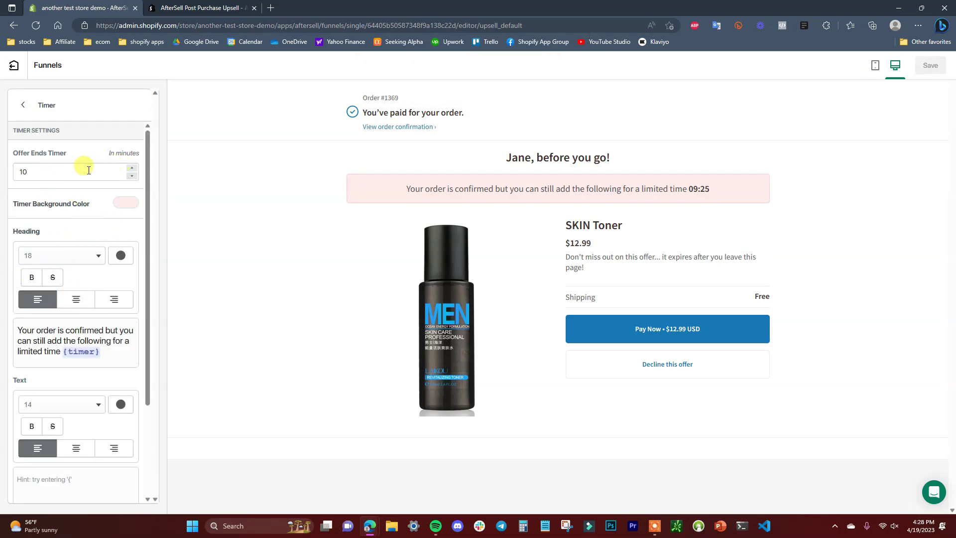
click(132, 179)
click(133, 178)
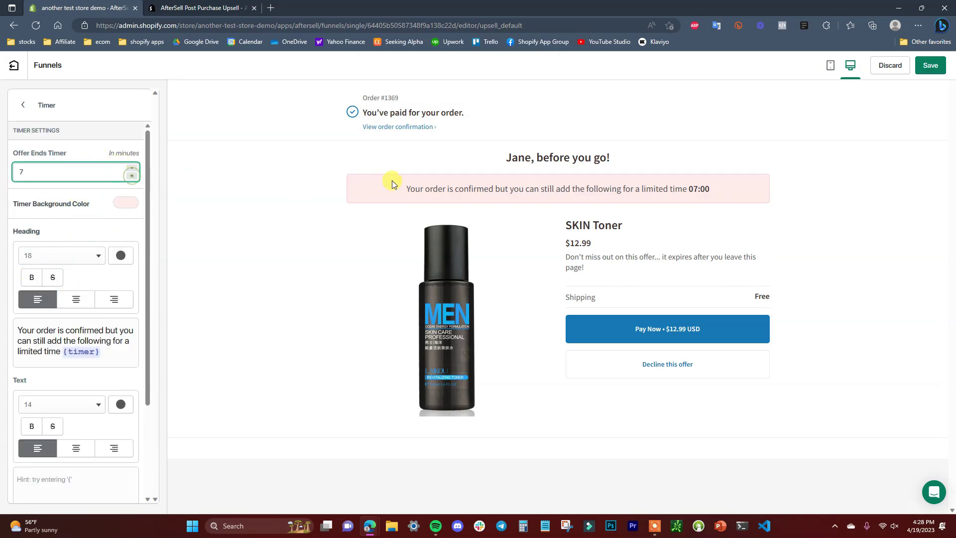
click(119, 205)
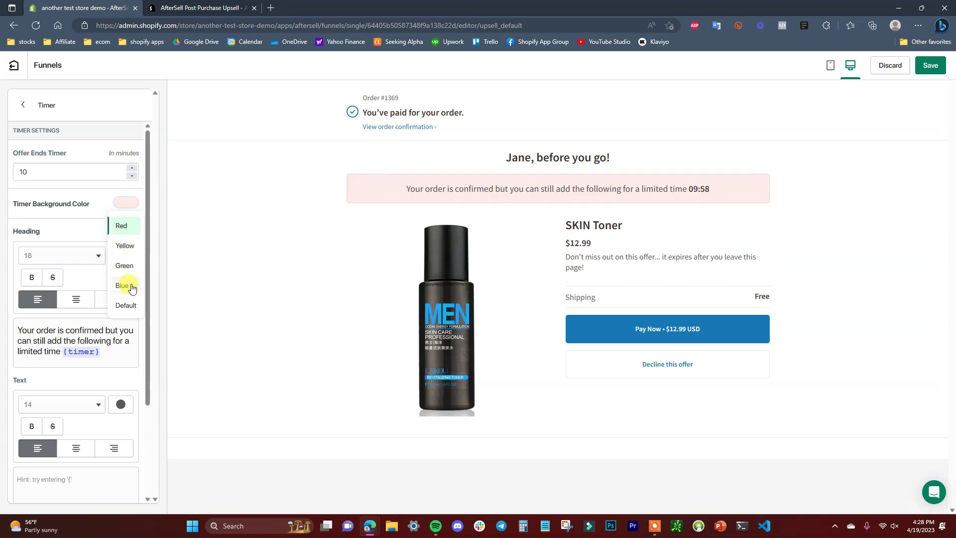
click(136, 243)
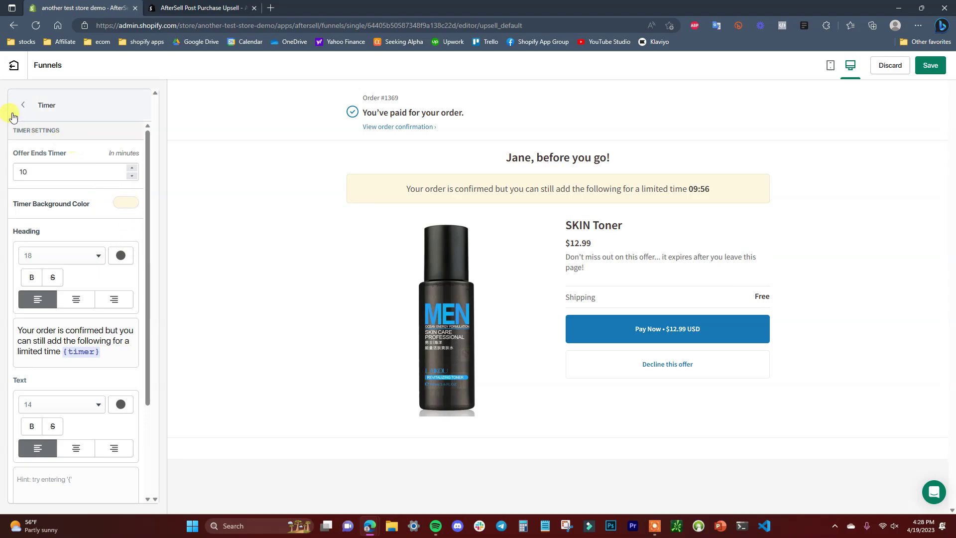
scroll(102, 309, down, 3)
scroll(99, 329, up, 3)
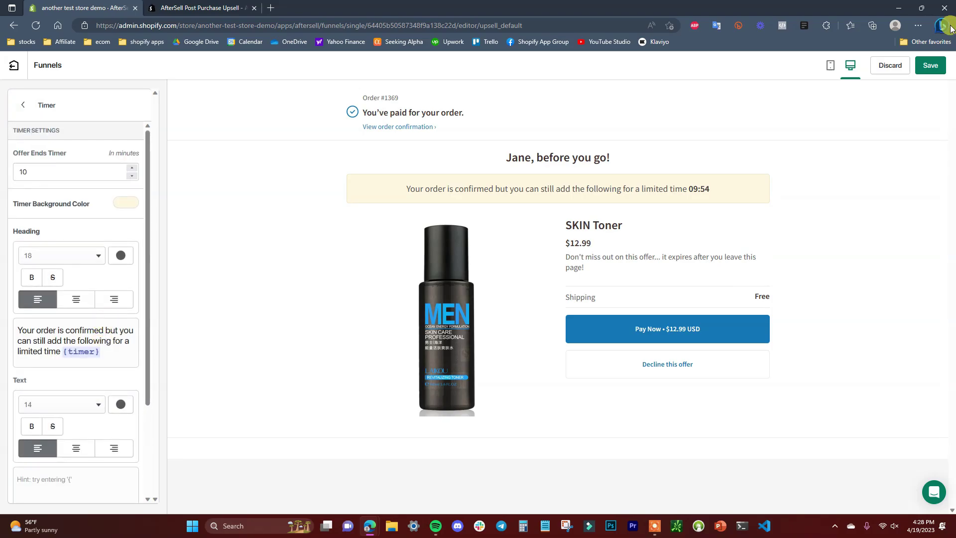
click(930, 68)
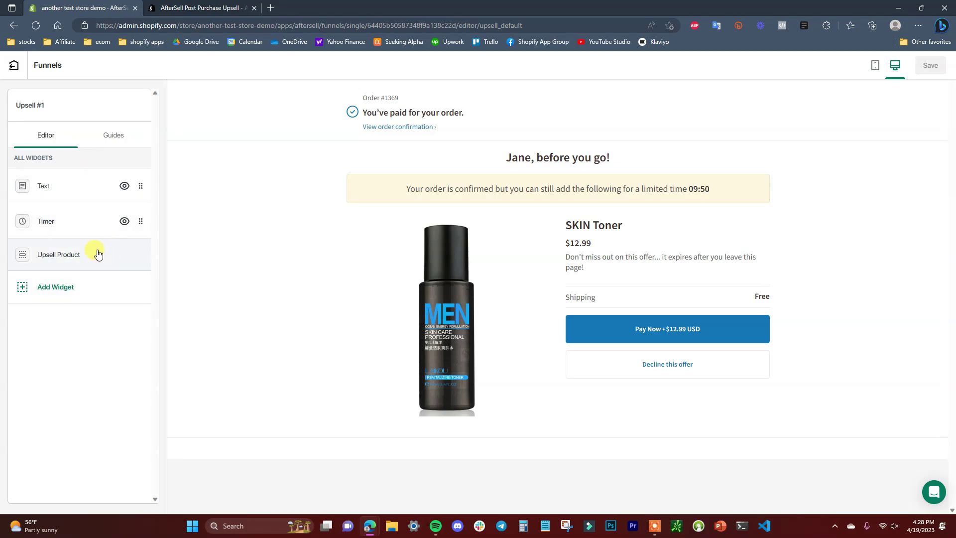
Add an Image widget to the Upsell #1 page, inspect its placeholder, and delete the widget.
click(57, 287)
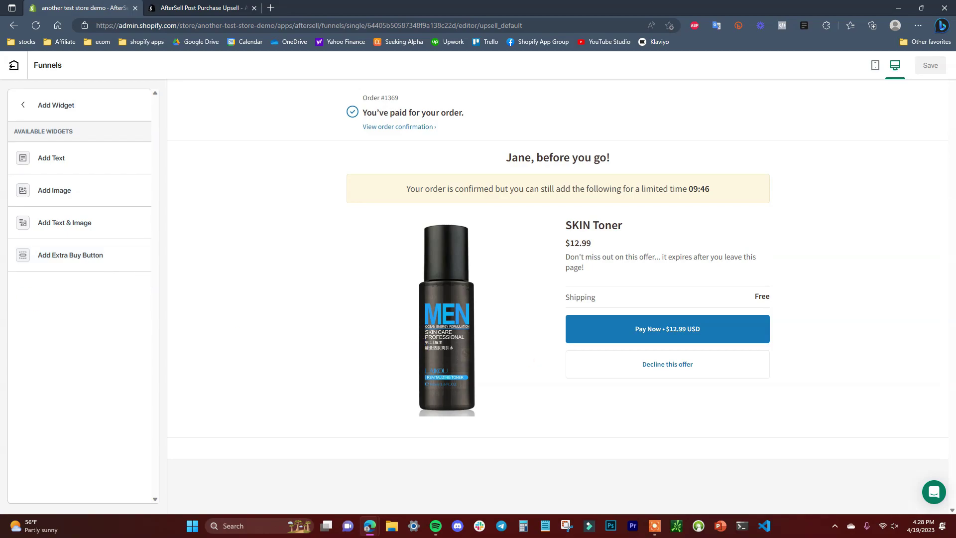
click(97, 191)
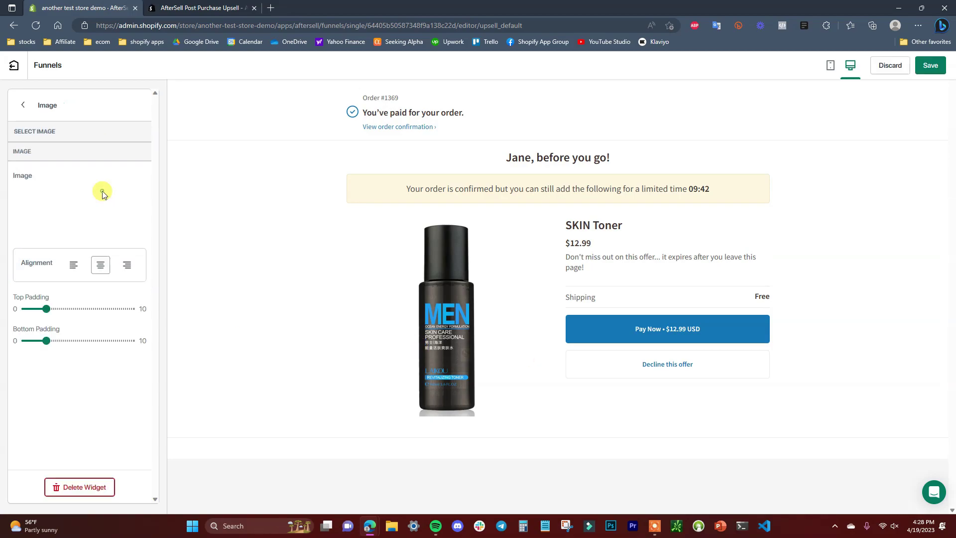
scroll(688, 375, down, 3)
scroll(512, 314, down, 2)
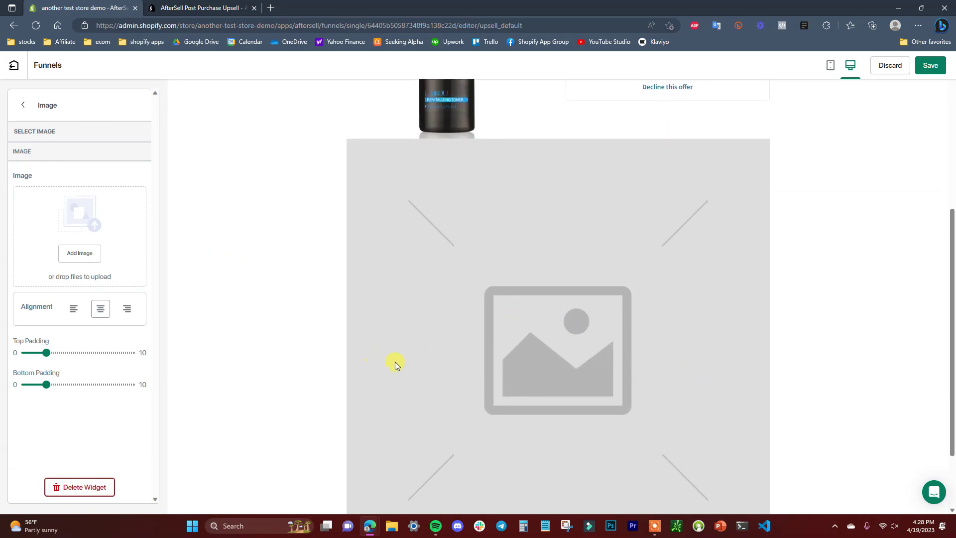
scroll(546, 426, down, 5)
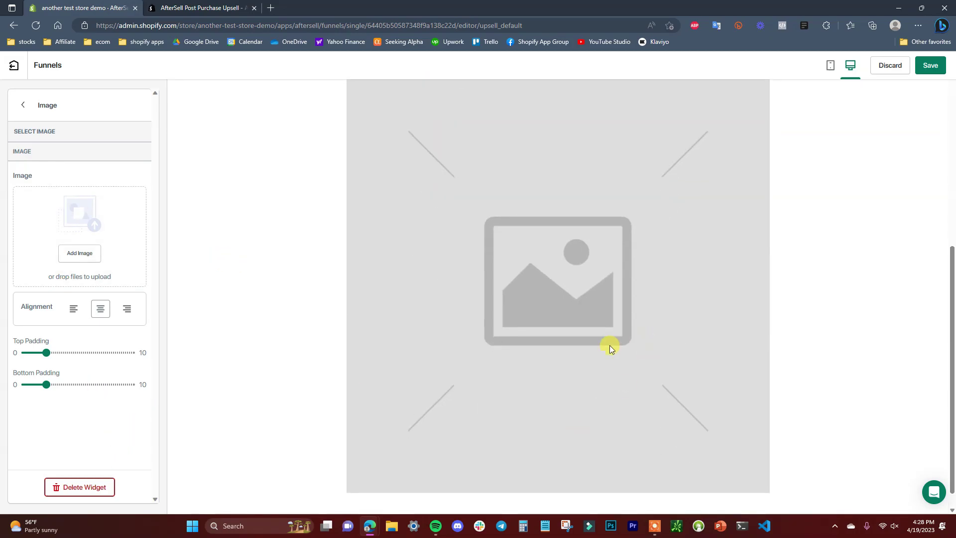
click(79, 486)
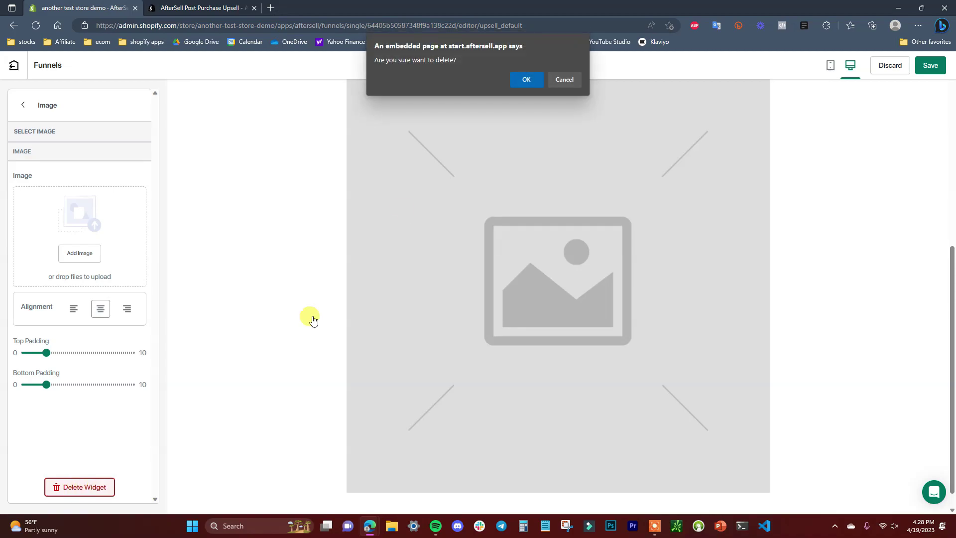
click(514, 87)
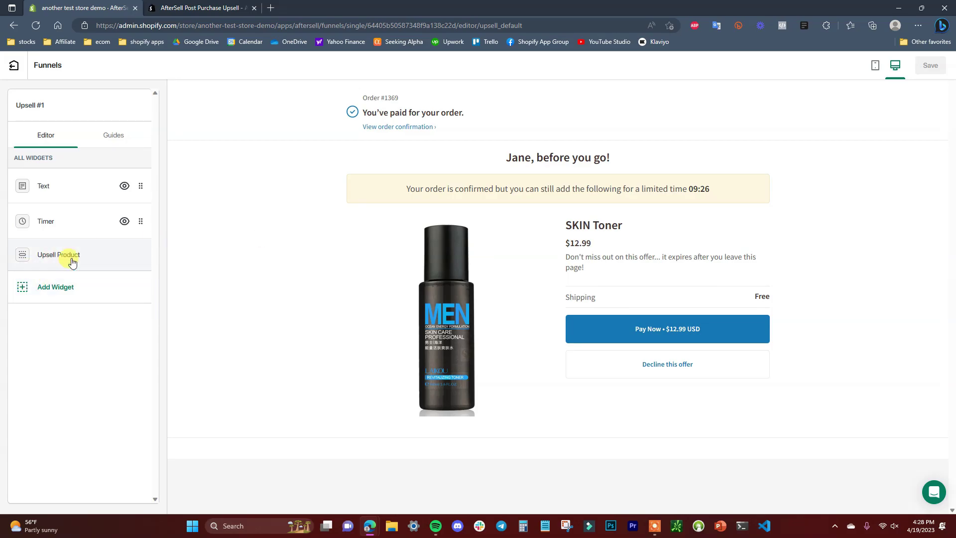
Review the widget guides and the Upsell Product widget's discount, shipping and image settings, and return to the funnel.
click(105, 135)
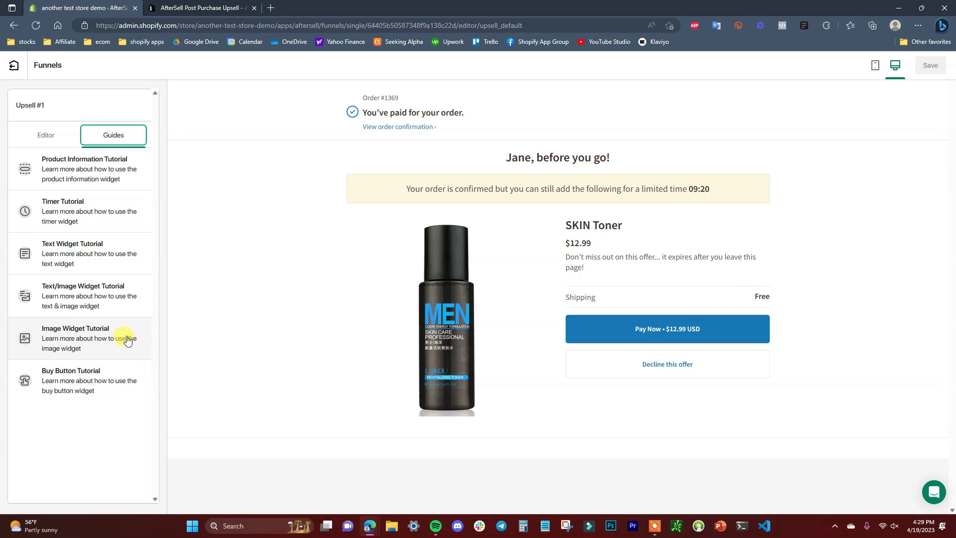
click(45, 133)
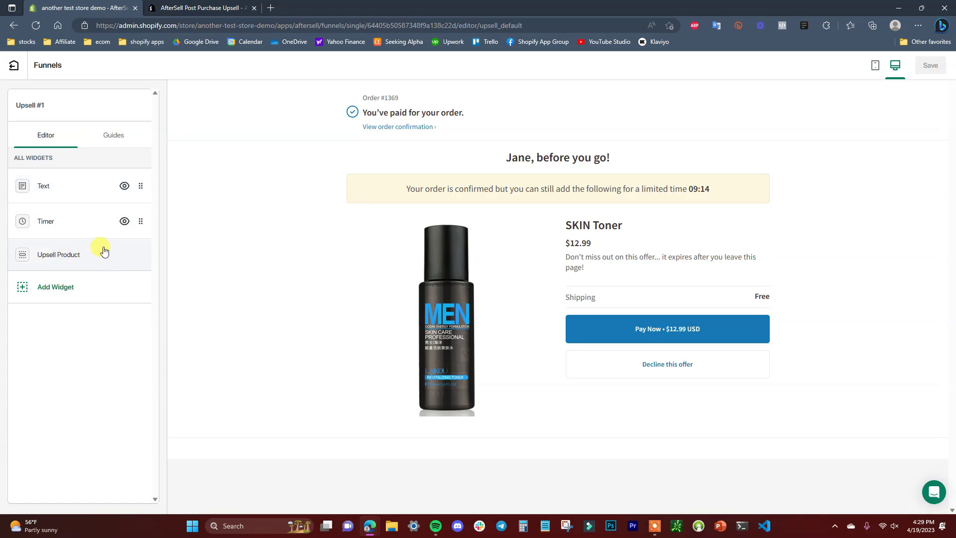
click(74, 254)
scroll(100, 278, down, 1)
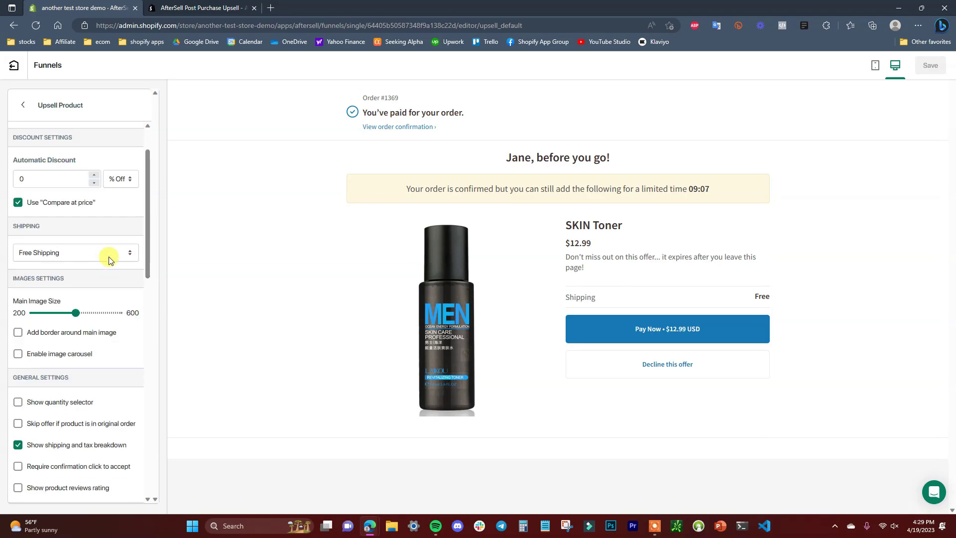
scroll(94, 353, up, 1)
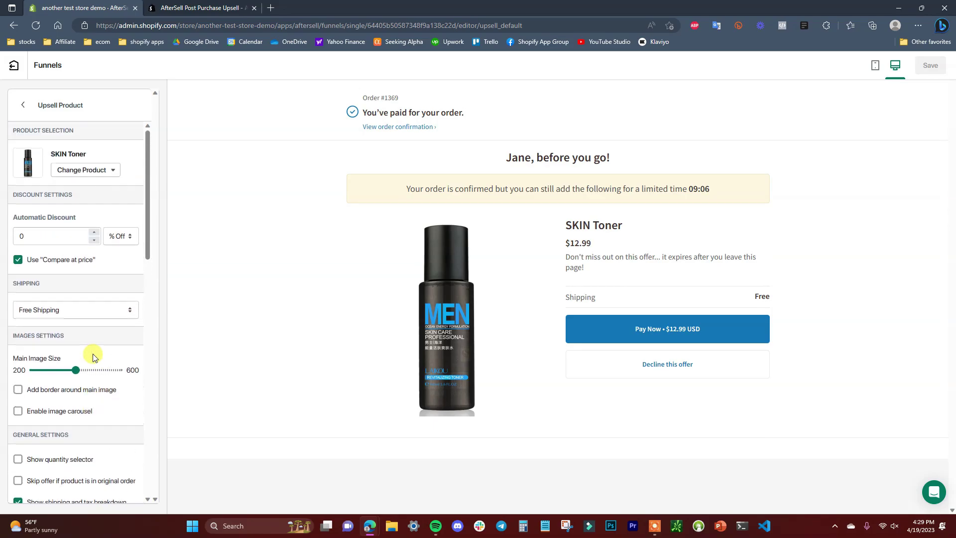
click(22, 105)
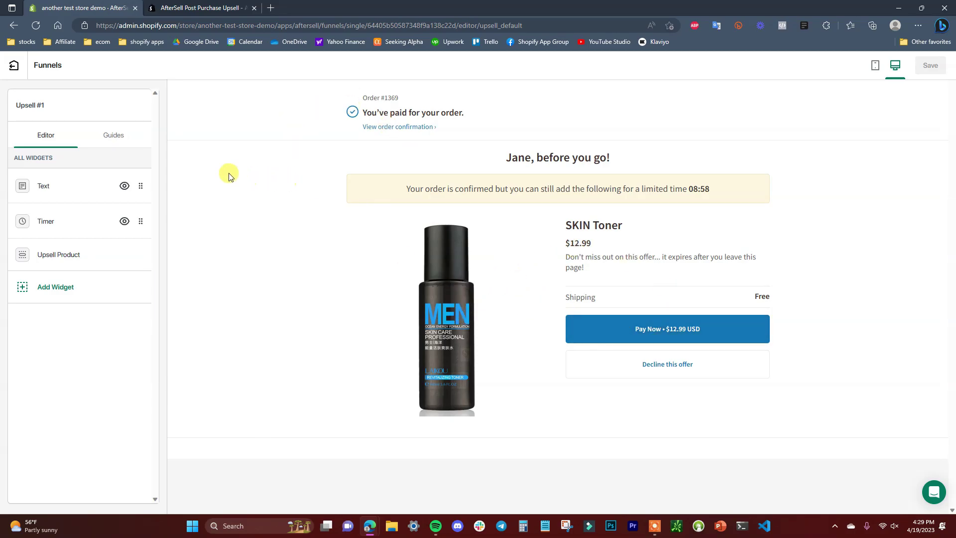
click(13, 66)
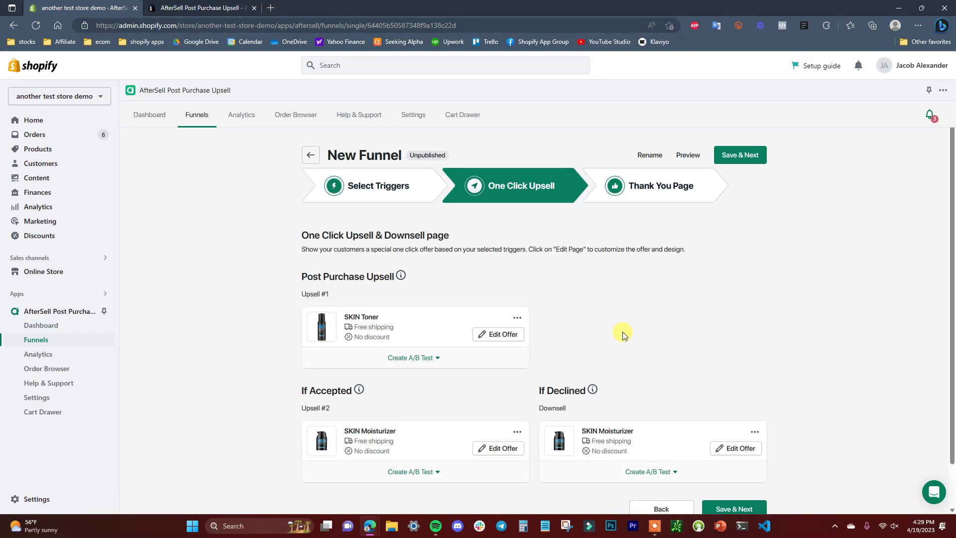
Create an A/B test for Upsell #1 with a new single-product offer, SKIN 3in1 Facial Care Bundle.
scroll(622, 330, down, 1)
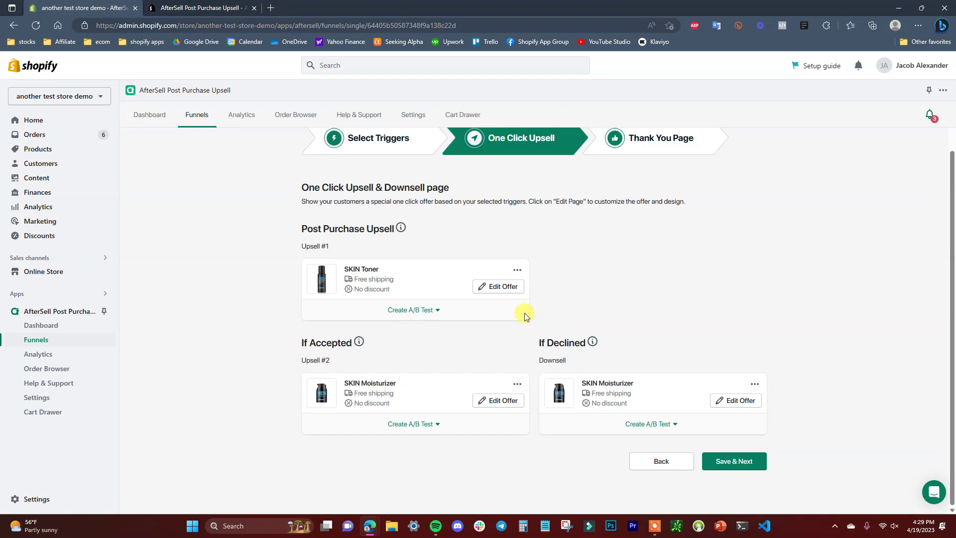
click(438, 311)
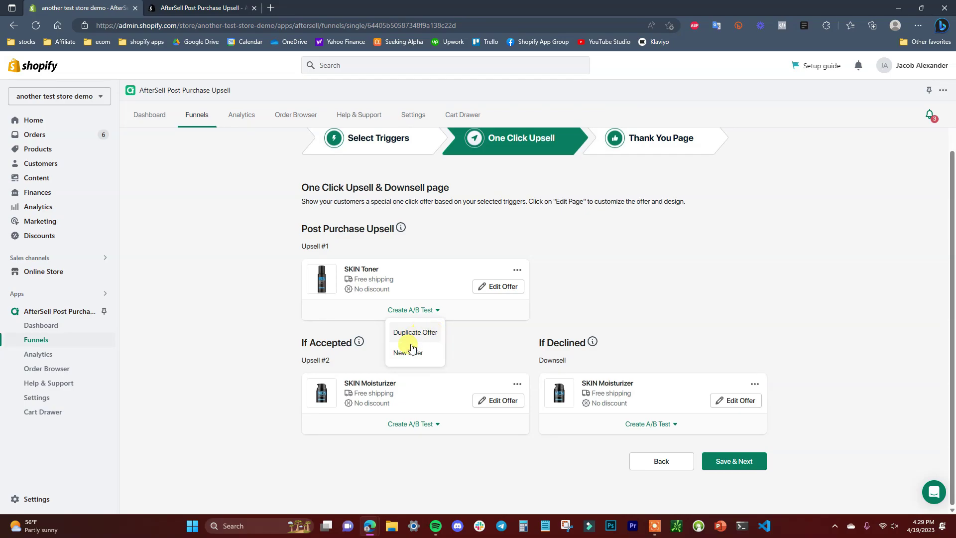
click(426, 354)
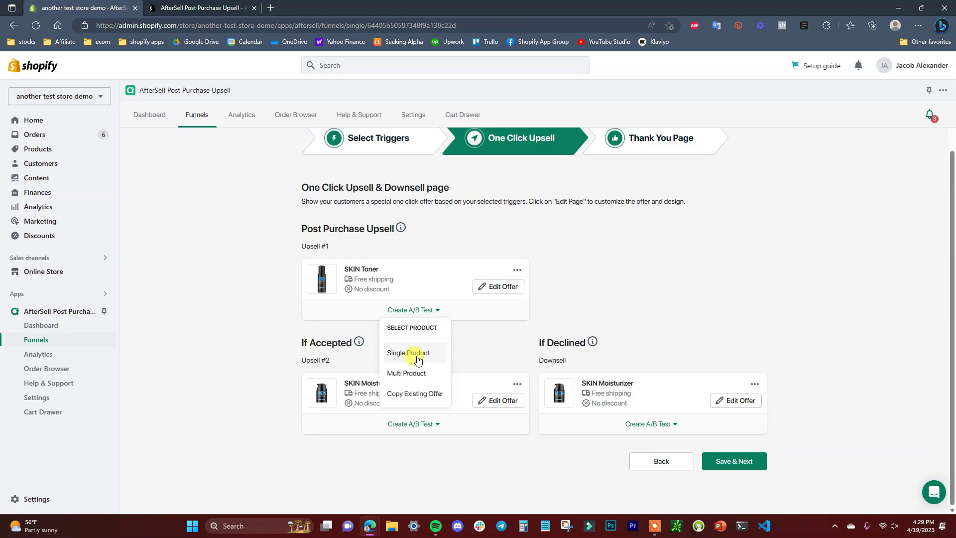
click(417, 358)
click(462, 362)
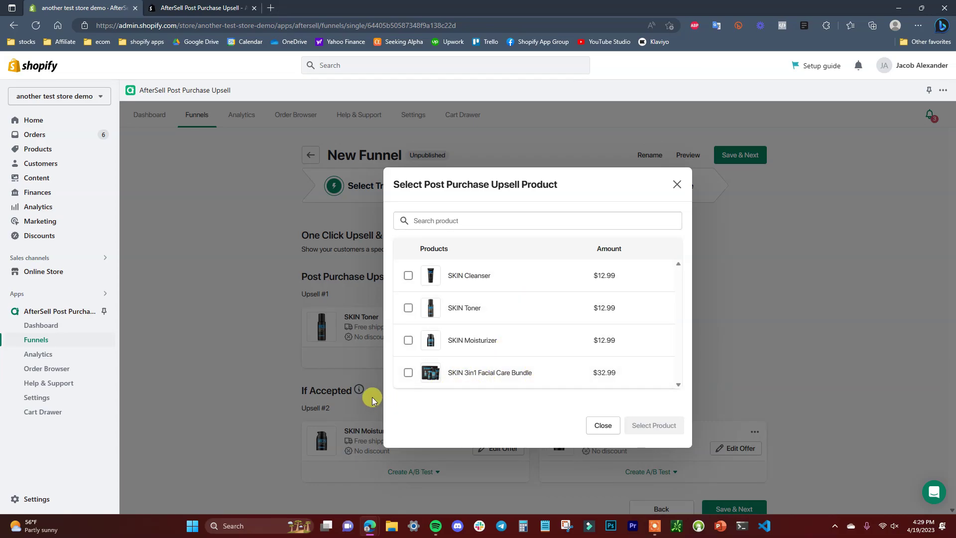
click(487, 373)
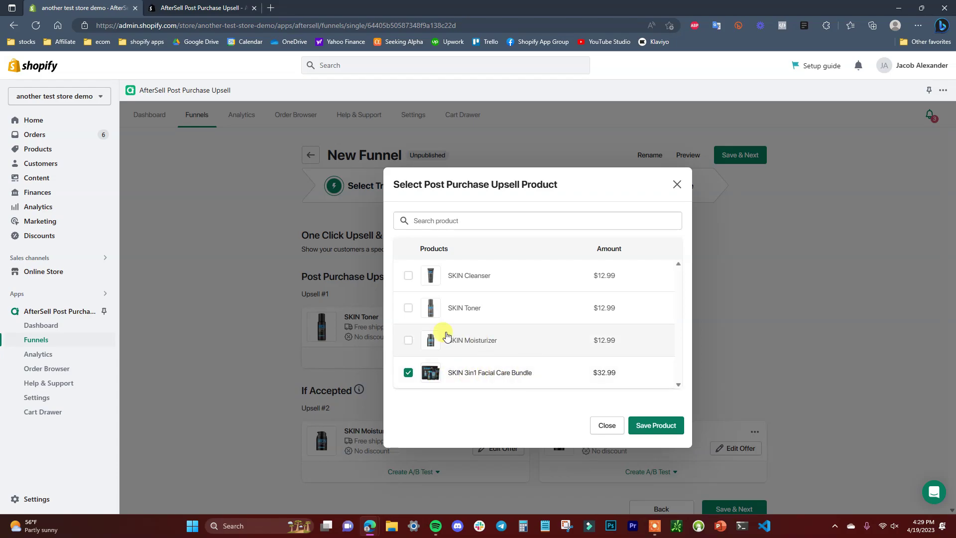
click(660, 425)
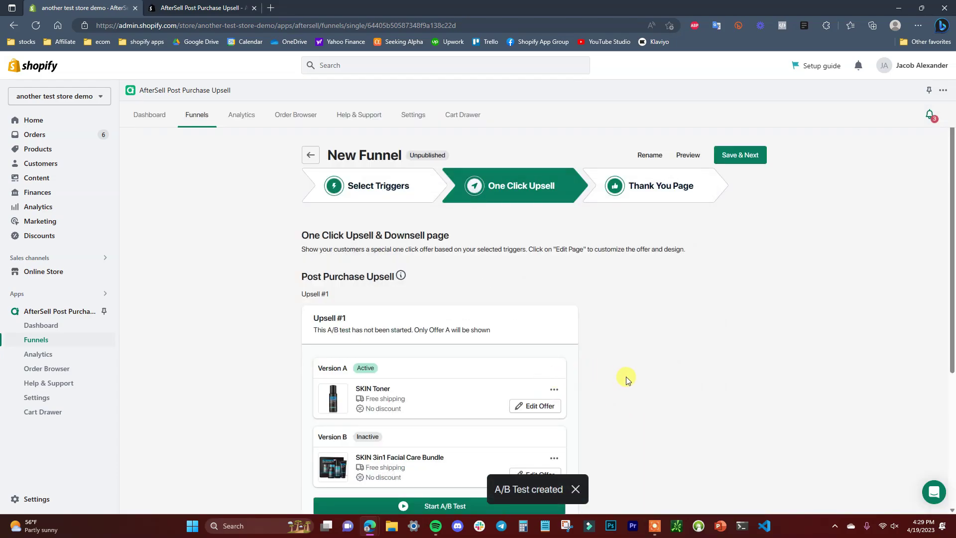
Start the A/B test for Upsell #1 and open its analytics.
scroll(659, 369, down, 4)
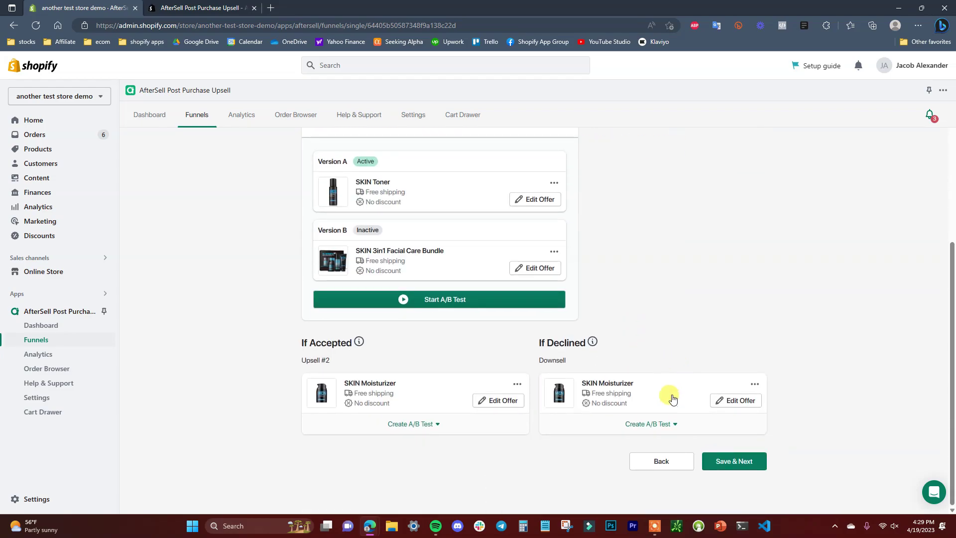
scroll(664, 410, up, 1)
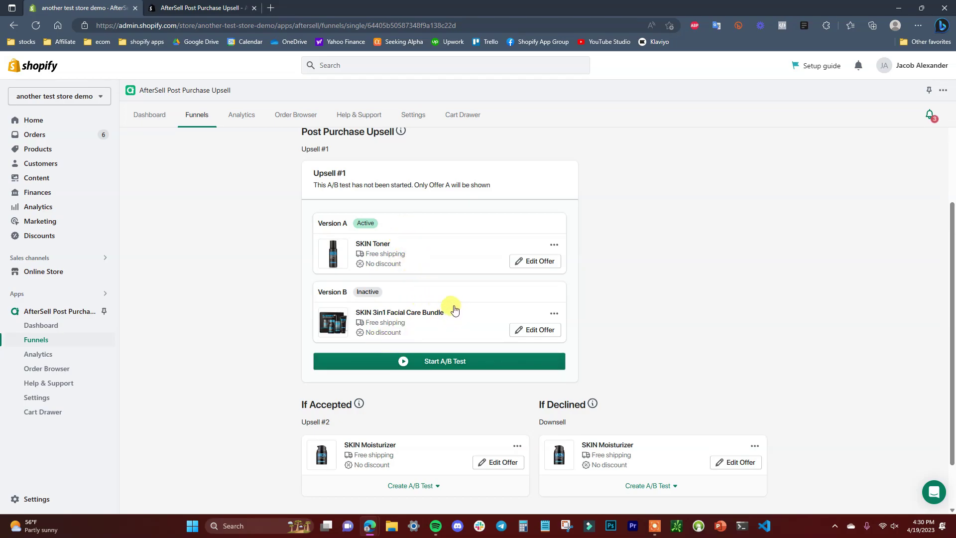
click(438, 360)
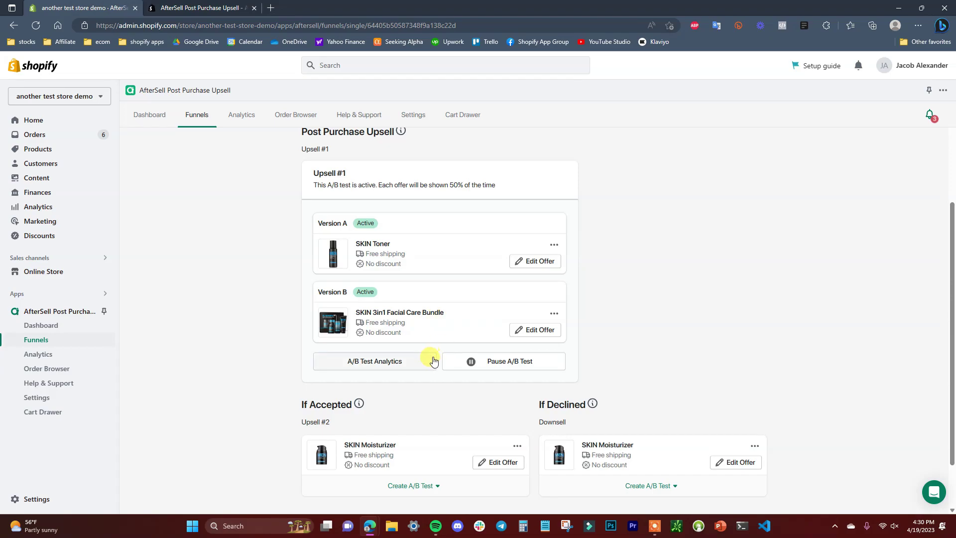
click(380, 365)
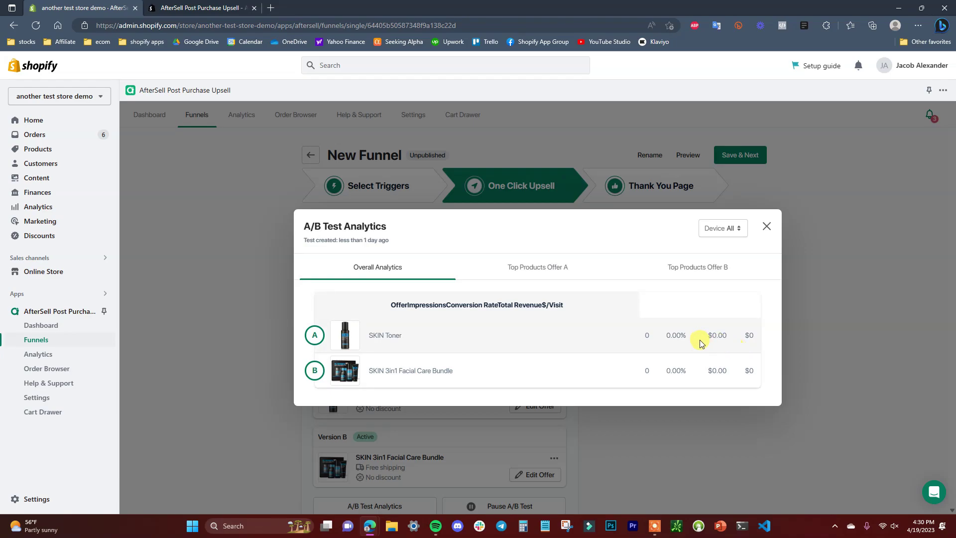
Close the A/B test analytics, save the One Click Upsell stage, and open the thank you page for editing.
click(765, 226)
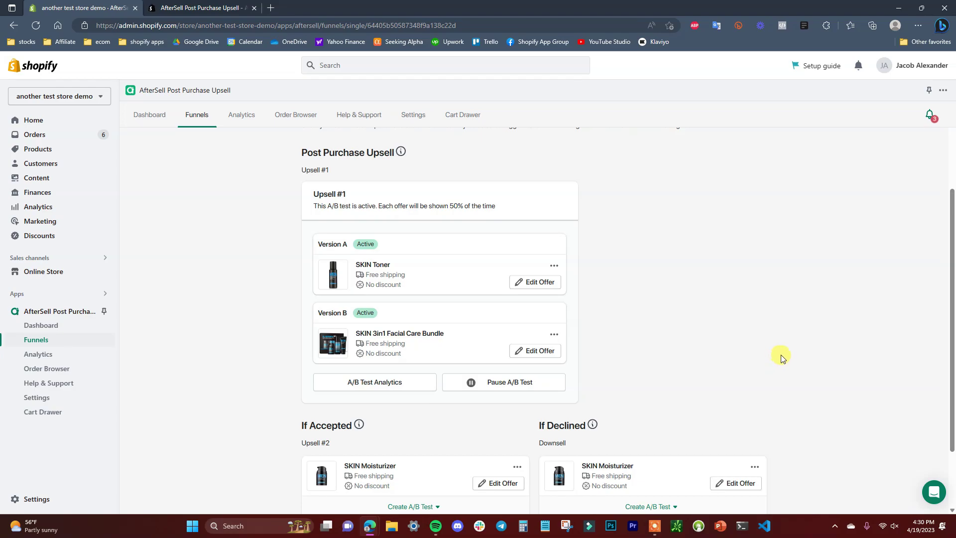
scroll(780, 355, down, 2)
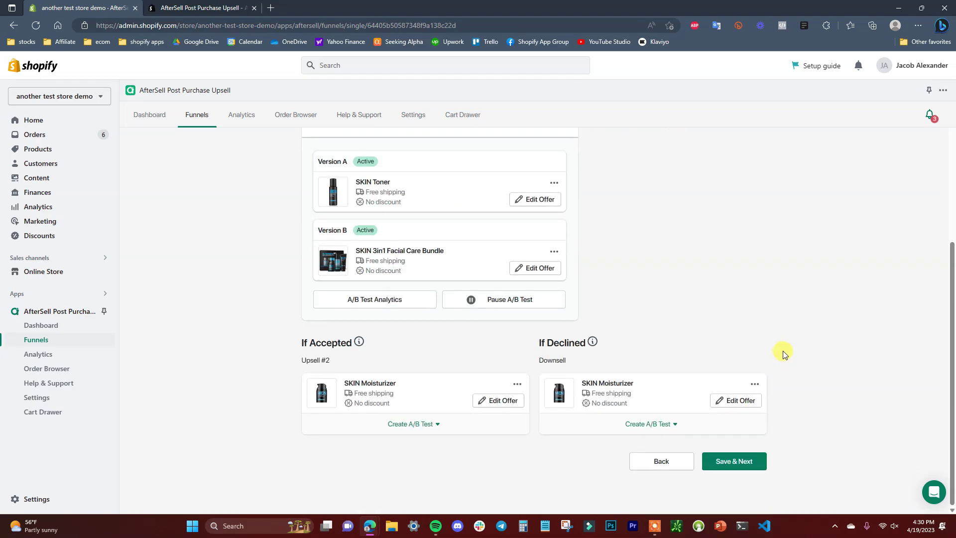
scroll(697, 318, up, 3)
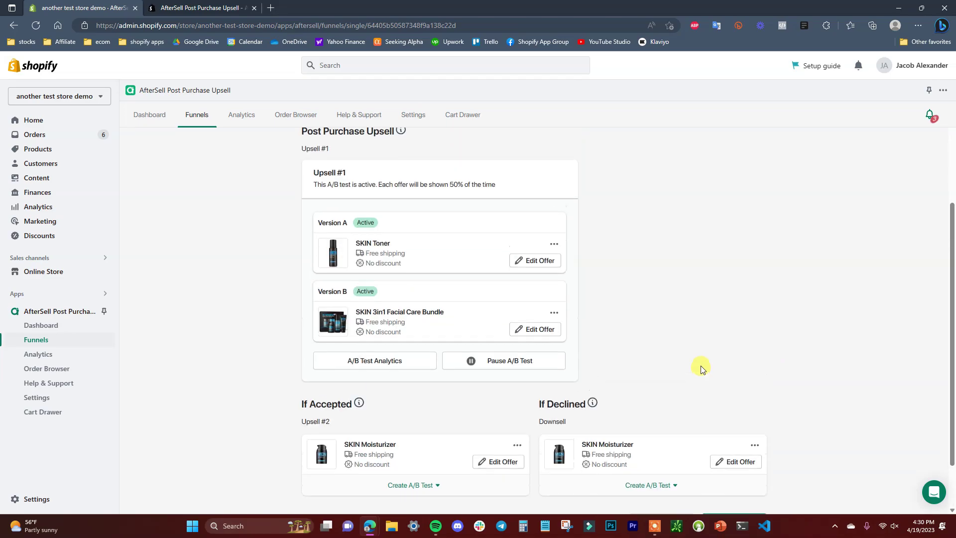
scroll(602, 316, down, 3)
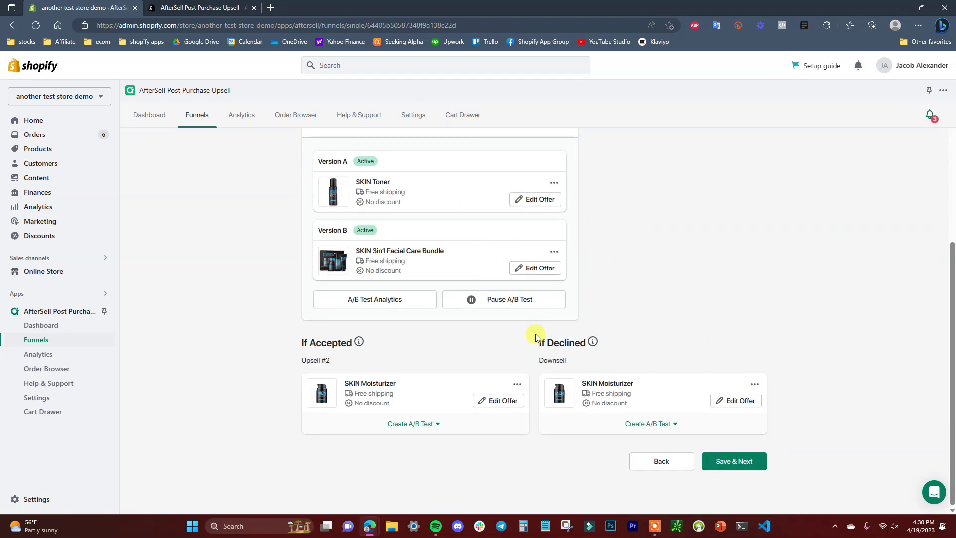
click(742, 460)
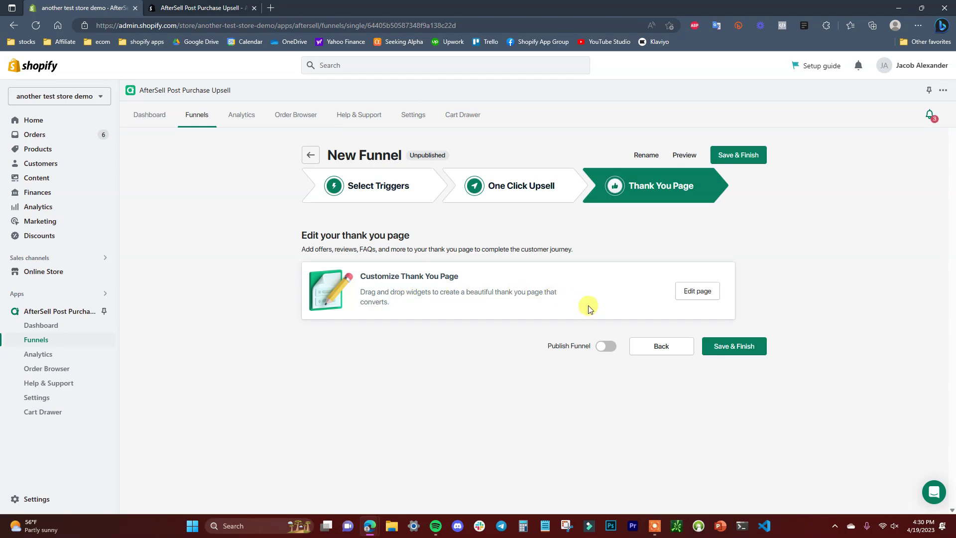
click(710, 292)
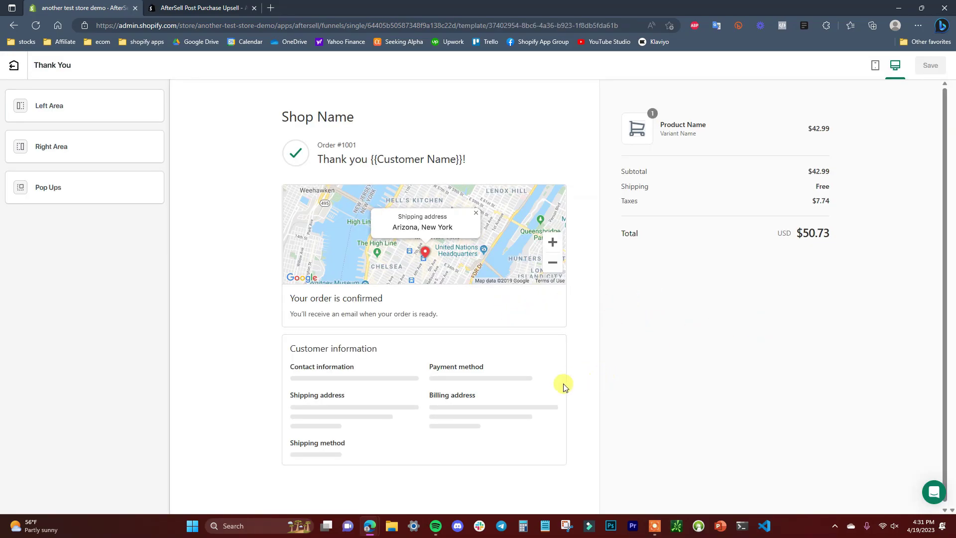
scroll(540, 374, down, 1)
scroll(540, 374, up, 1)
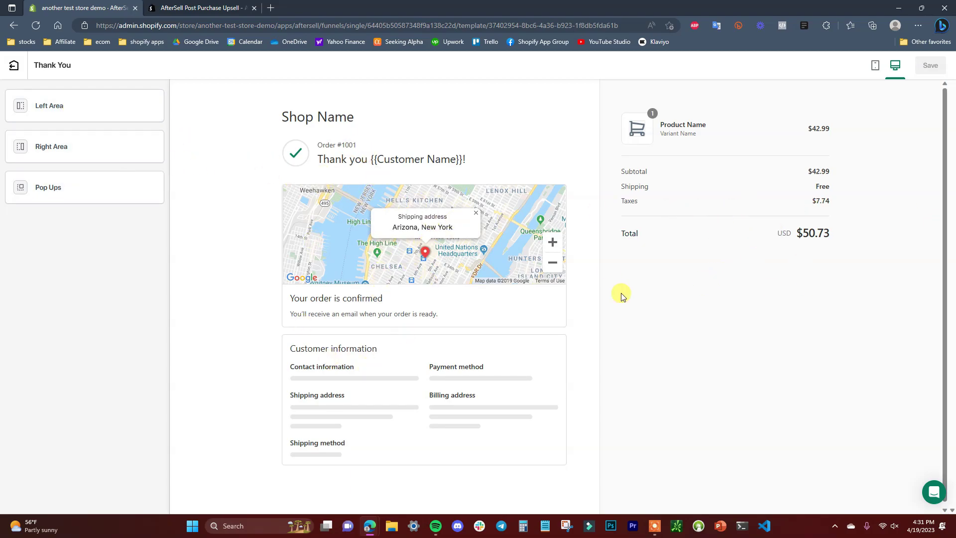
Try out a Product Recommendation widget in the thank you page's Left Area, then delete the widget.
click(109, 108)
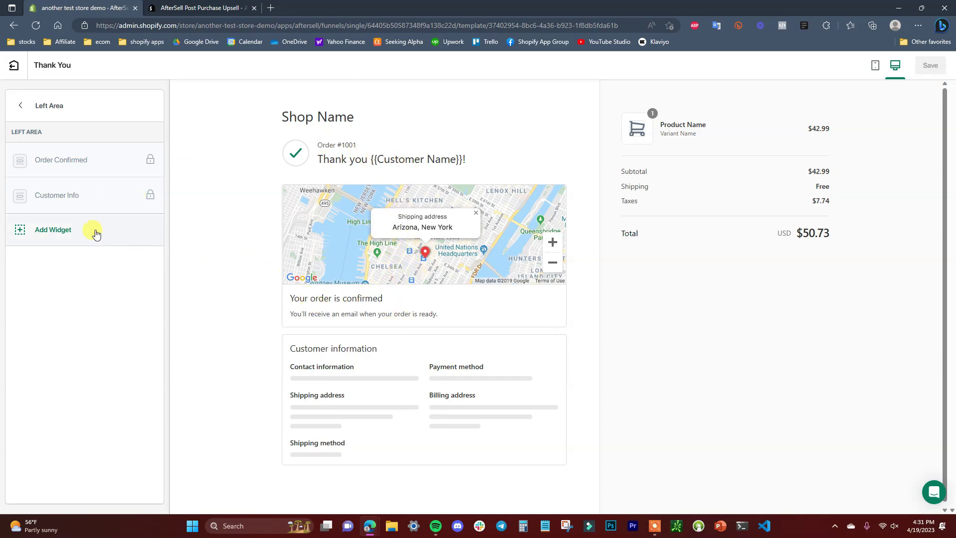
click(81, 233)
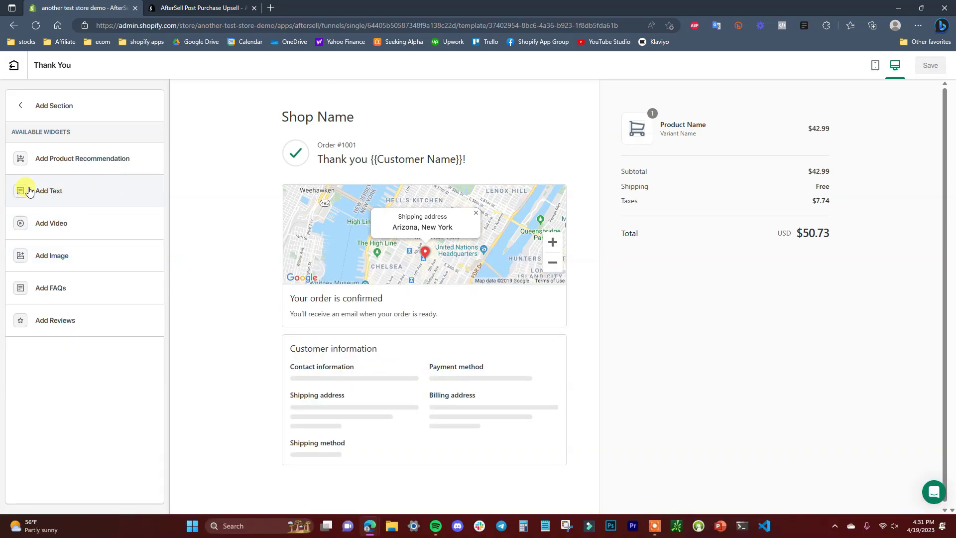
click(107, 164)
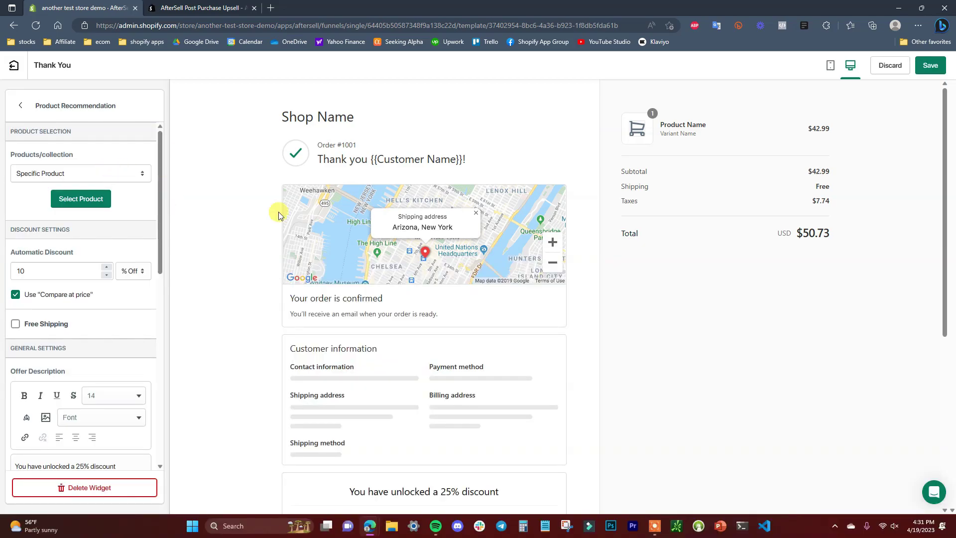
scroll(457, 276, down, 5)
scroll(463, 283, up, 3)
scroll(433, 373, down, 3)
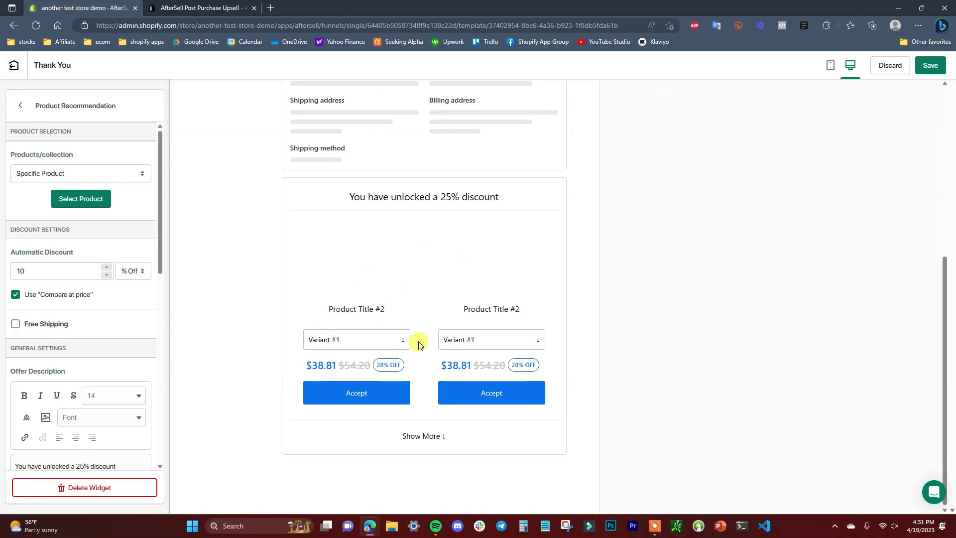
scroll(418, 344, up, 5)
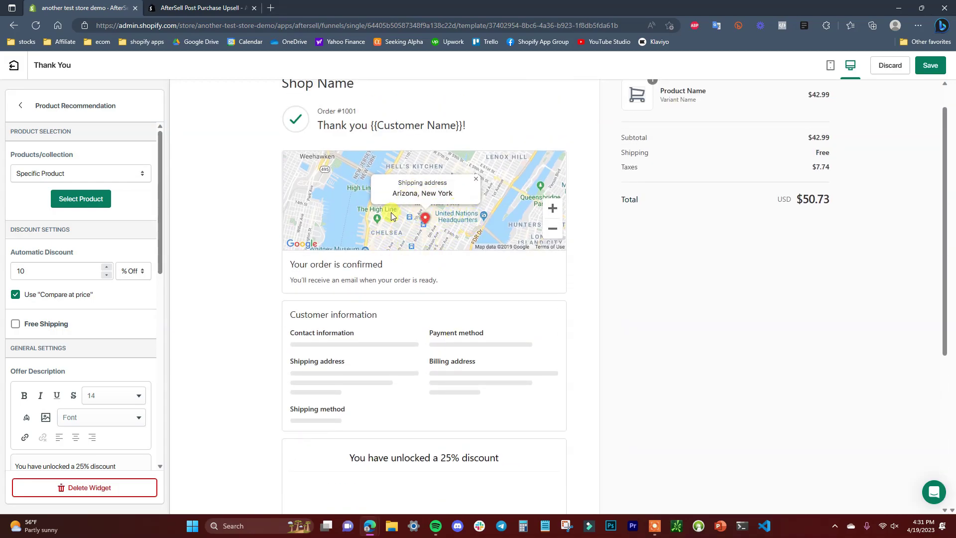
scroll(441, 275, down, 5)
scroll(448, 284, up, 5)
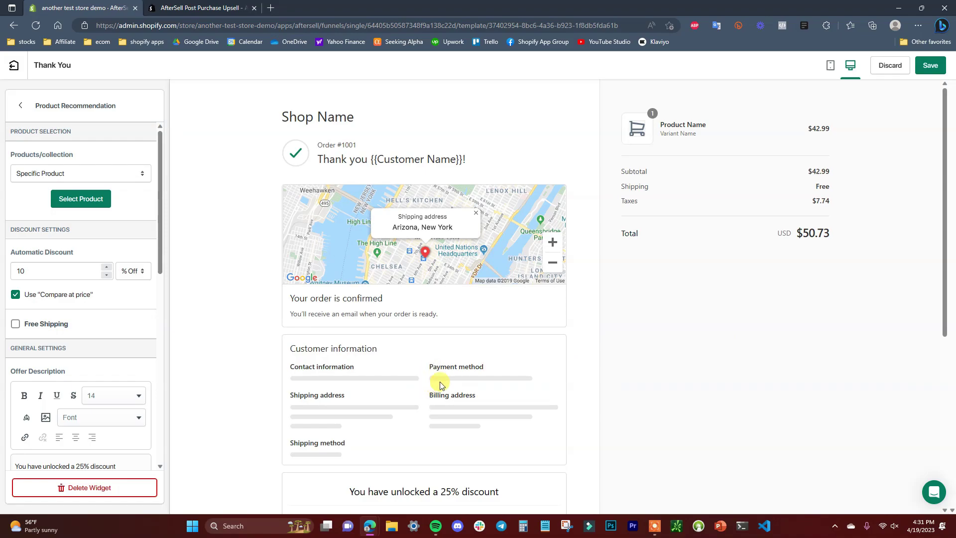
scroll(458, 381, down, 4)
scroll(398, 406, up, 4)
click(87, 489)
click(531, 77)
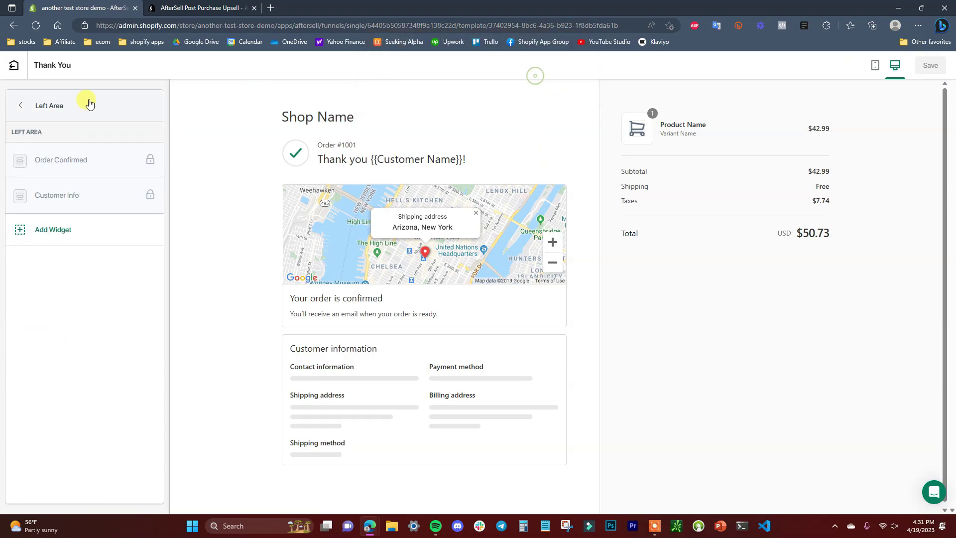
Add a Product Recommendation widget to the thank you page's Right Area.
click(22, 106)
click(103, 145)
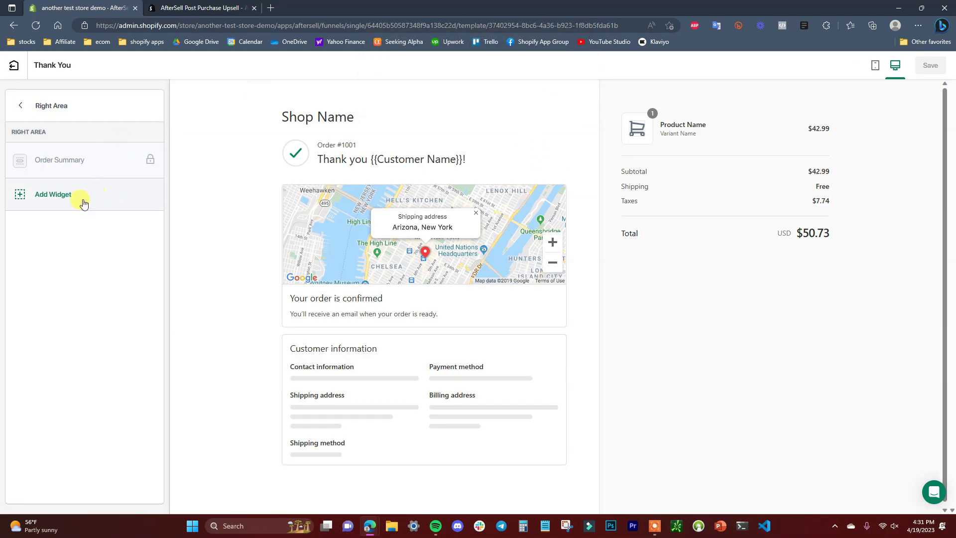
click(69, 189)
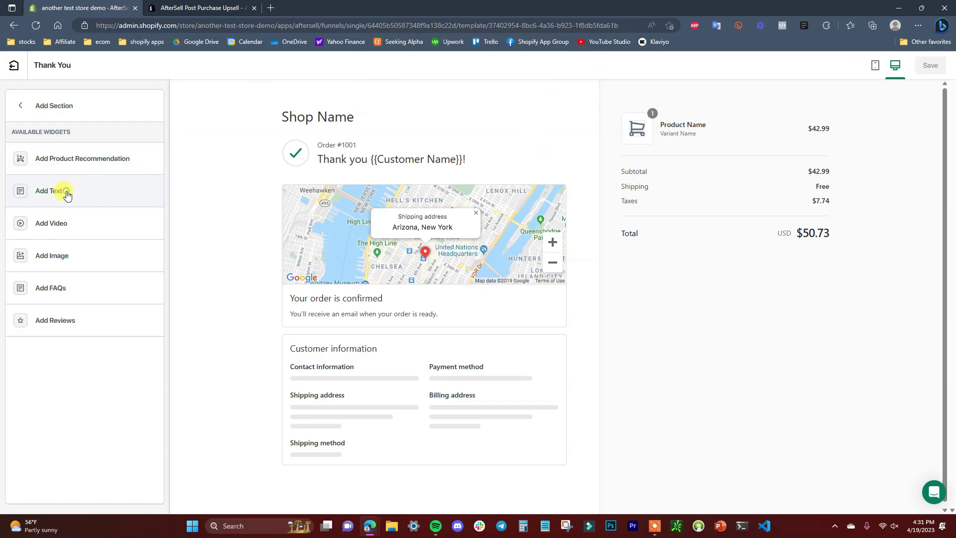
click(92, 161)
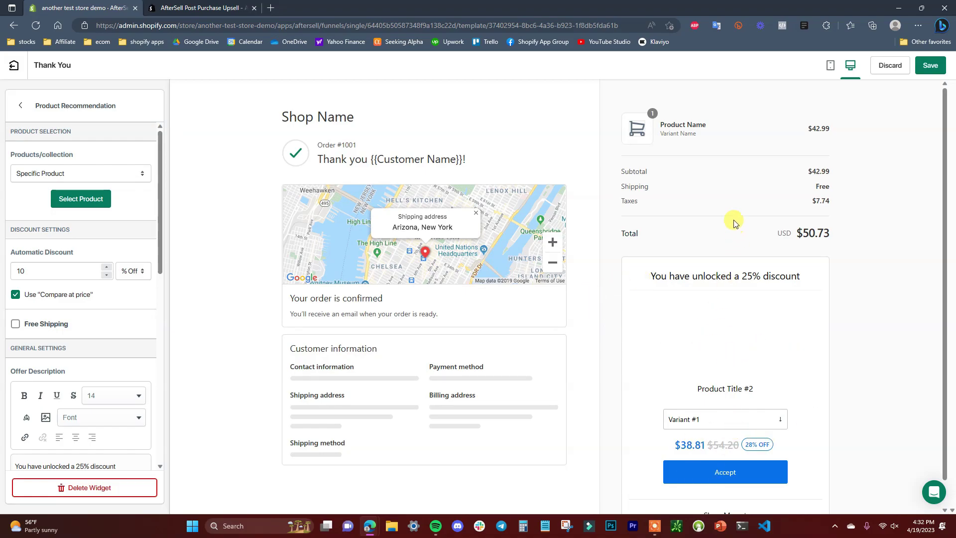
scroll(632, 388, down, 1)
scroll(640, 397, up, 1)
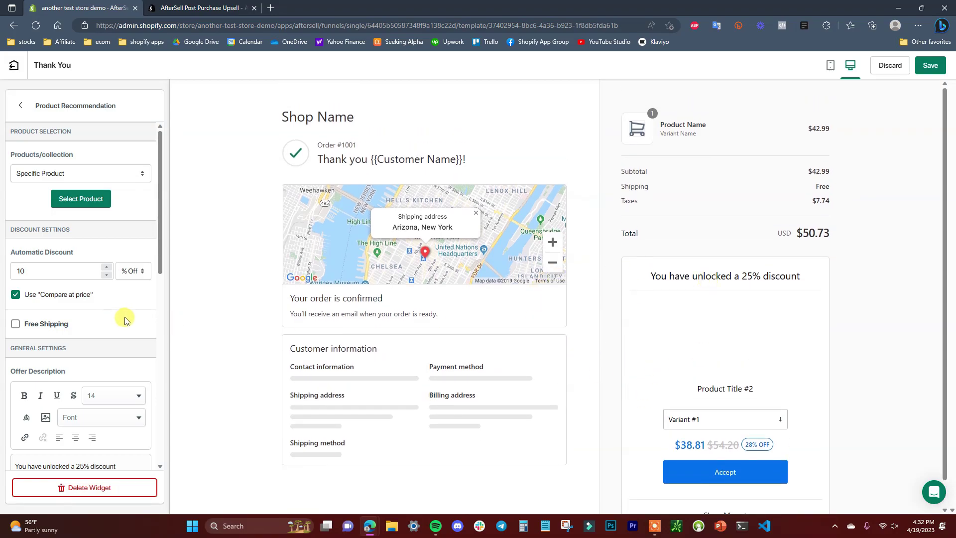
Set the recommendation source to Specific Collection and choose the Home page collection.
click(122, 175)
click(77, 197)
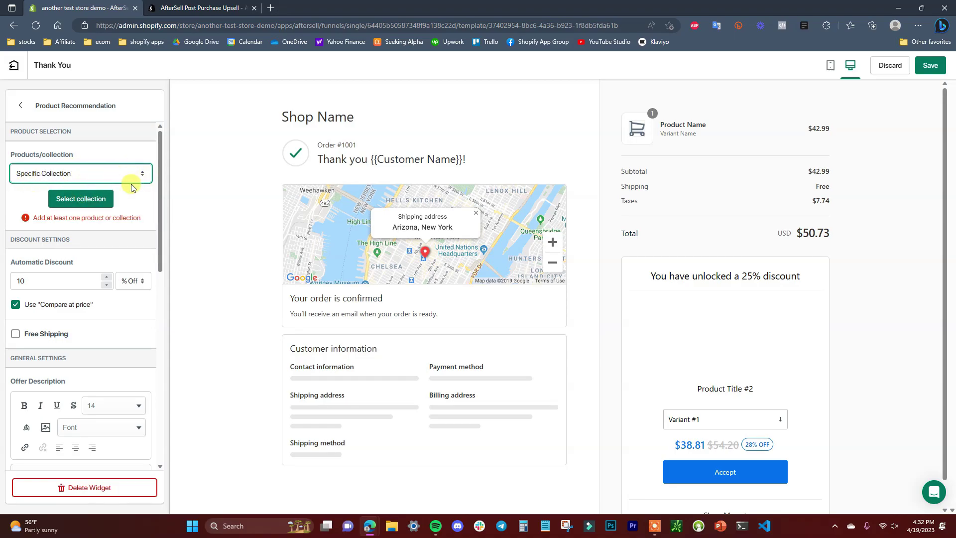
click(107, 198)
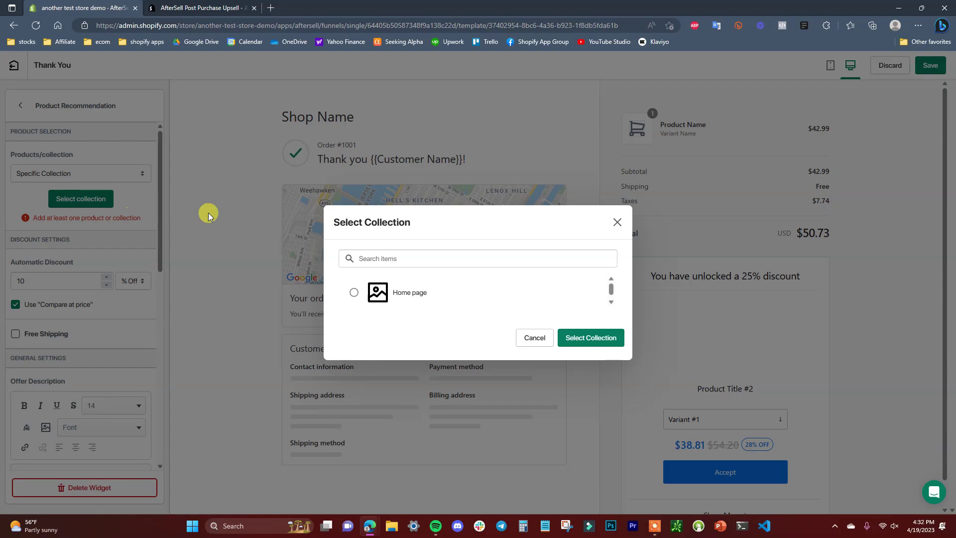
click(353, 293)
click(592, 336)
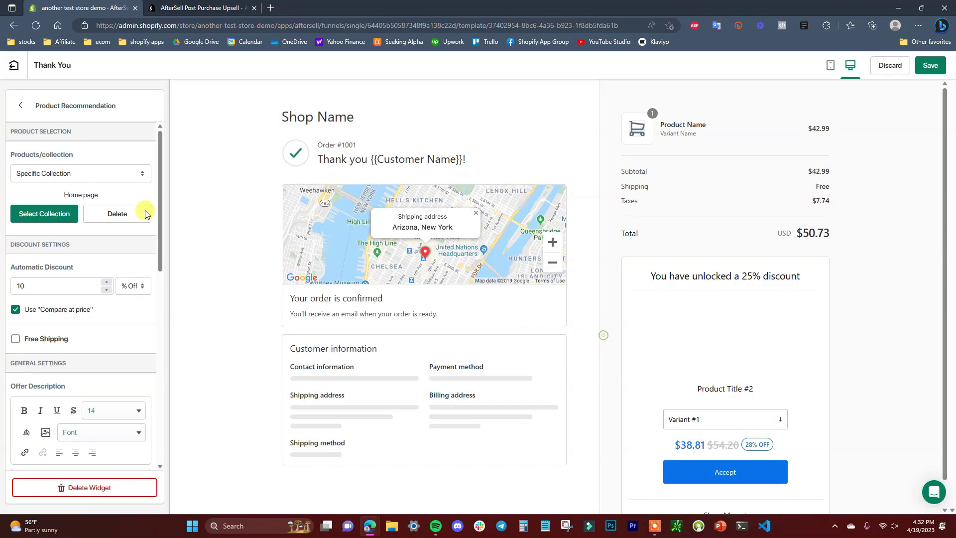
Set the widget's automatic discount to 15% off and enable Free Shipping.
scroll(110, 273, down, 2)
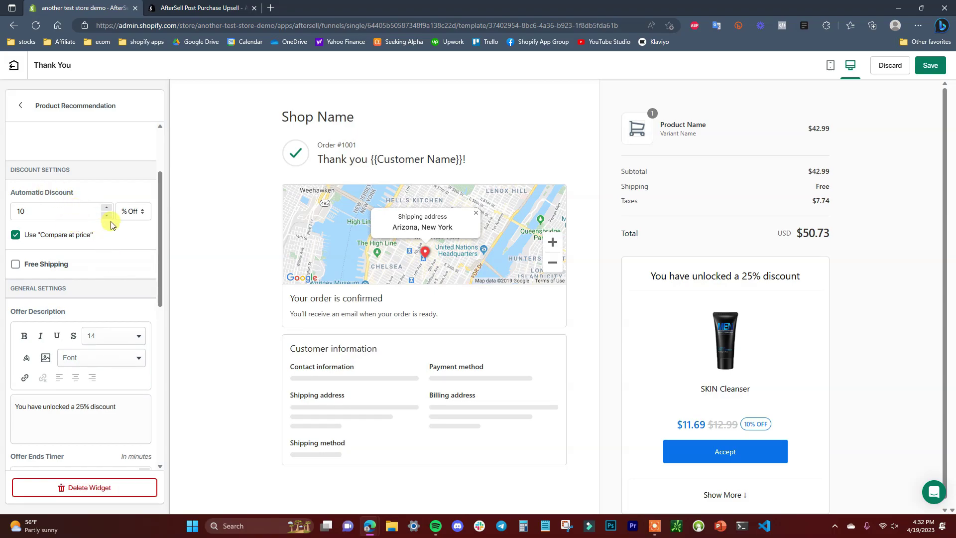
click(107, 208)
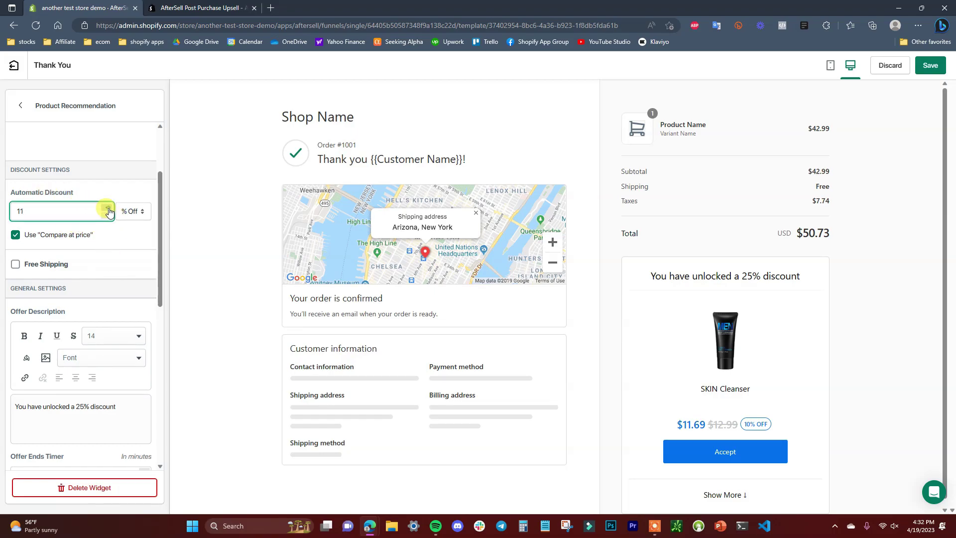
scroll(127, 234, down, 2)
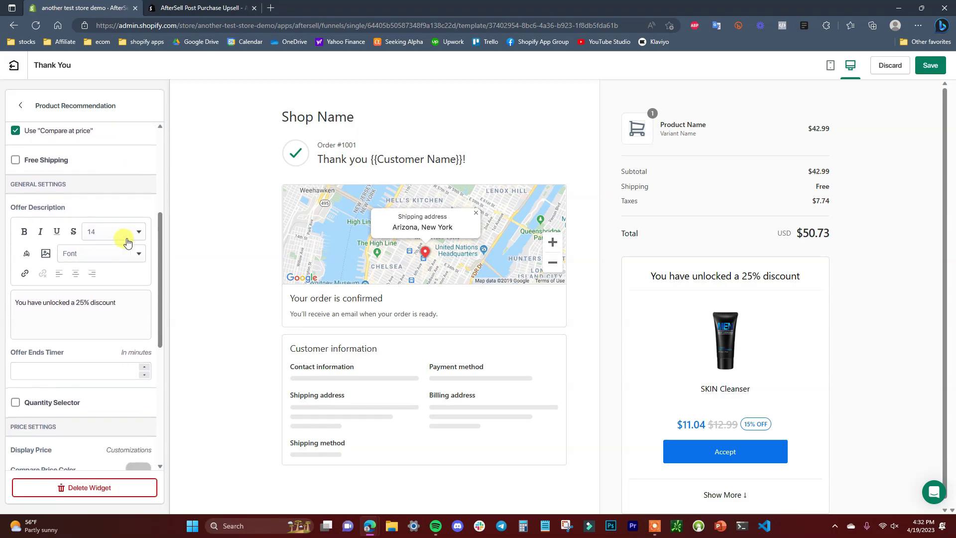
click(53, 162)
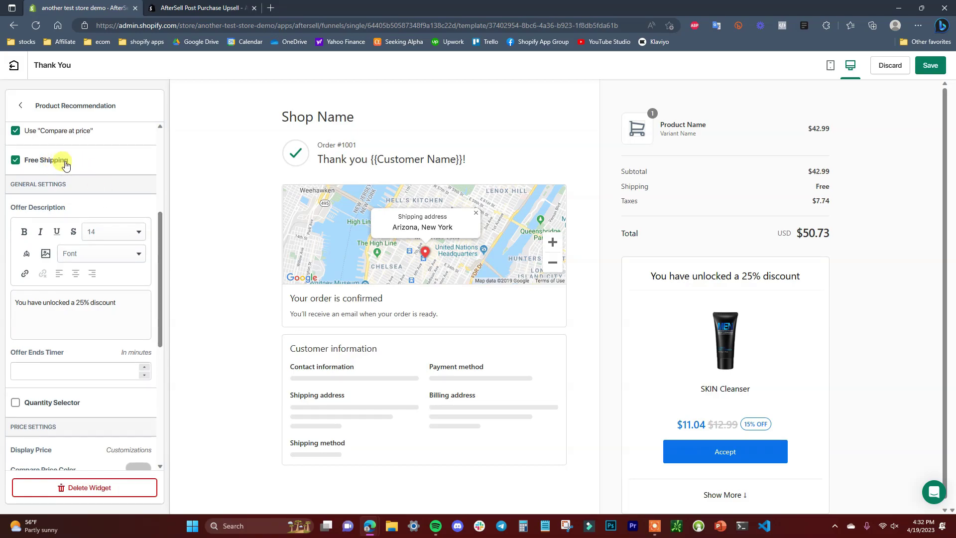
Change the offer description to "You have unlocked a 15% discount".
scroll(135, 280, down, 2)
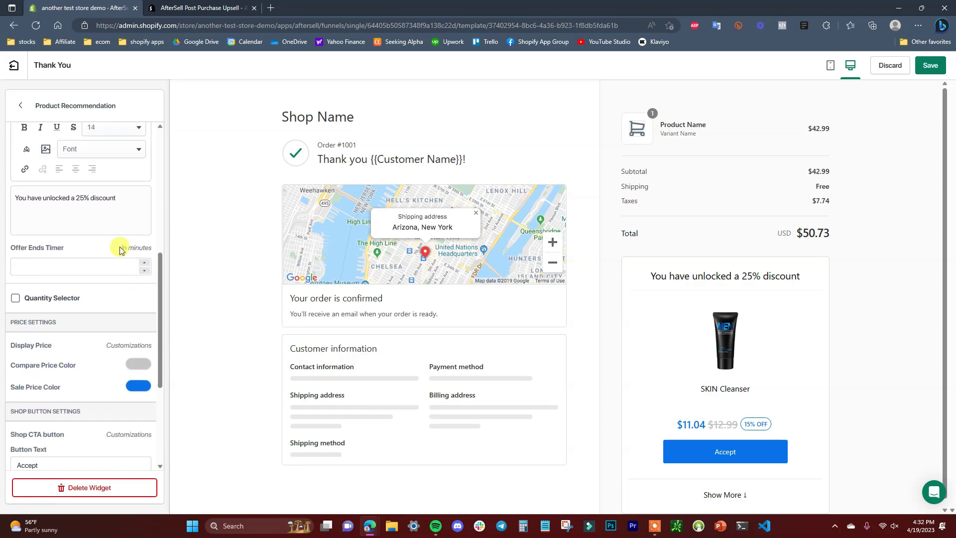
click(80, 199)
key(BackSpace)
text(1)
scroll(60, 256, up, 5)
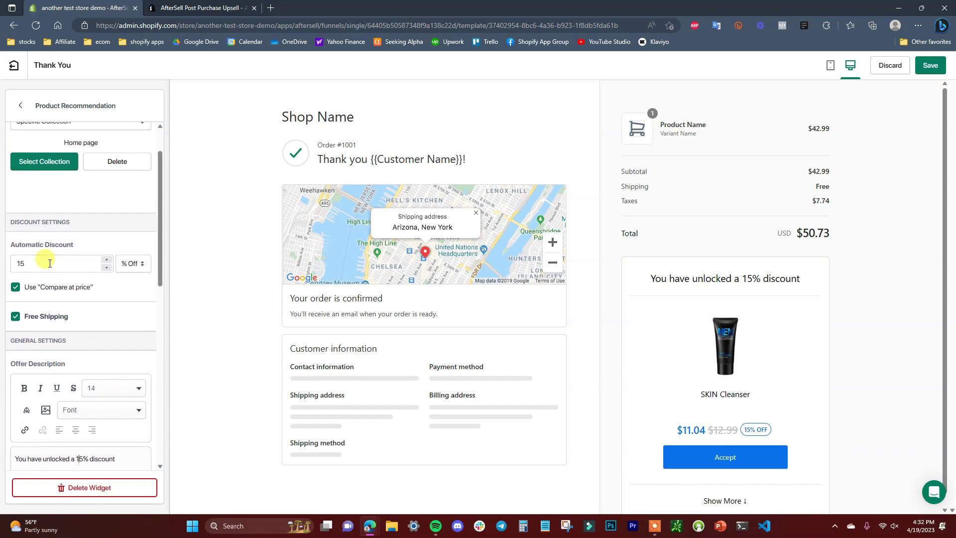
scroll(52, 257, down, 5)
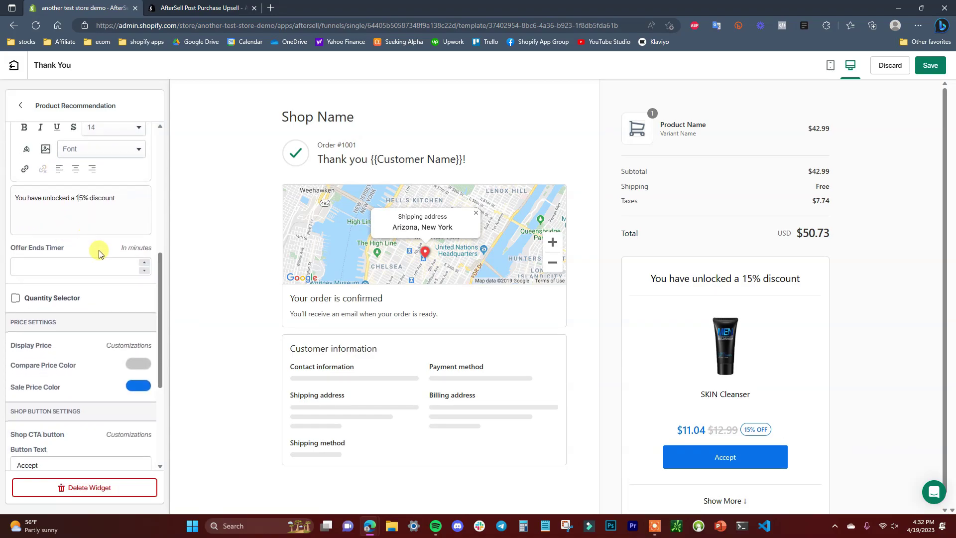
Review the widget's price, shop button color and display settings, and save the thank you page.
scroll(134, 302, down, 1)
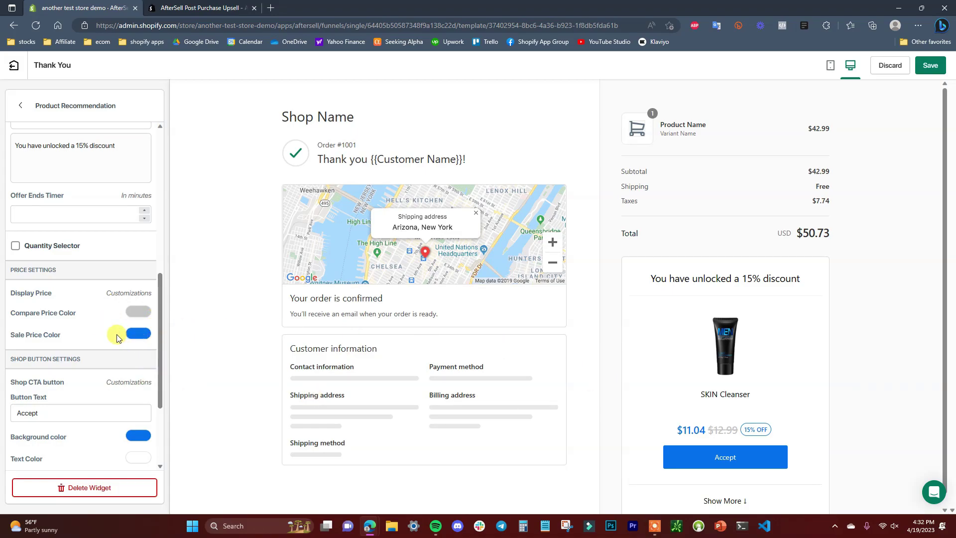
scroll(119, 334, down, 3)
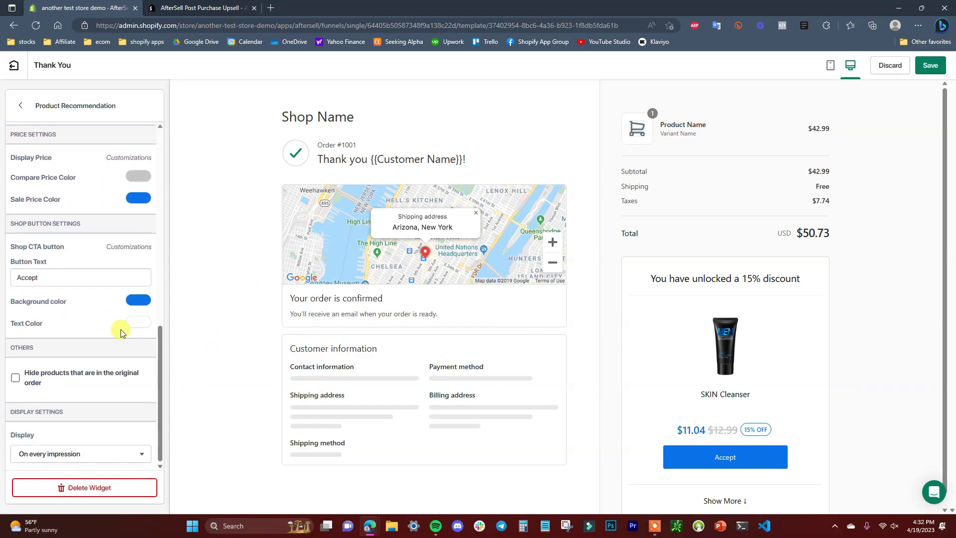
click(138, 301)
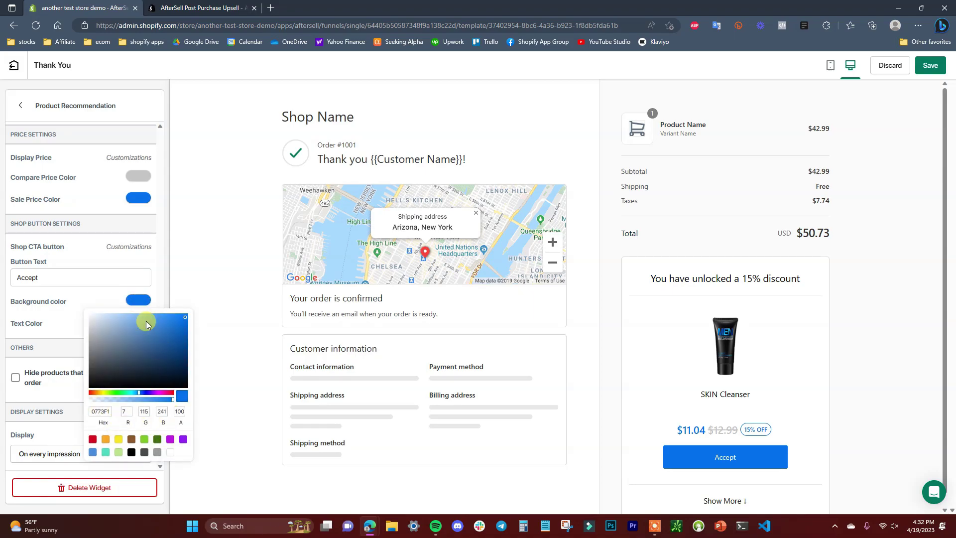
click(116, 300)
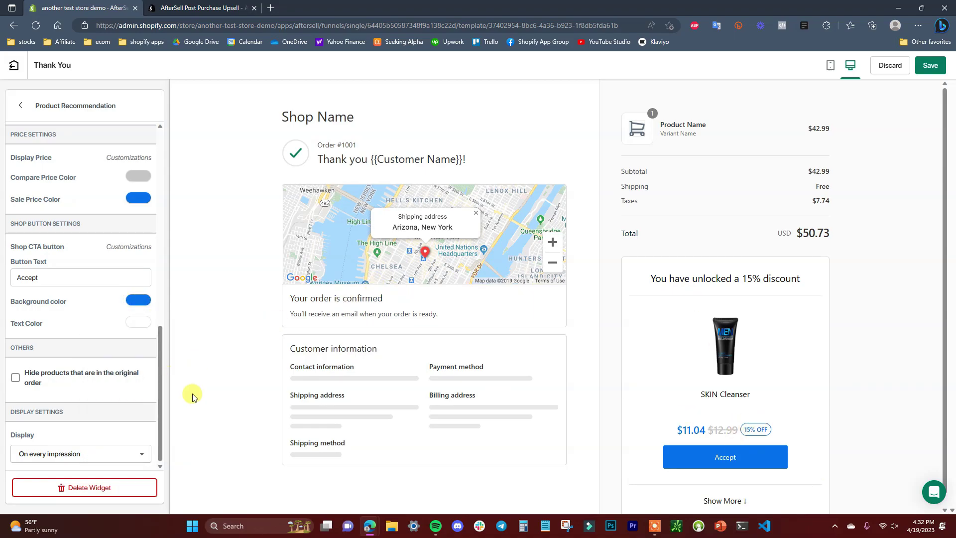
scroll(120, 347, up, 10)
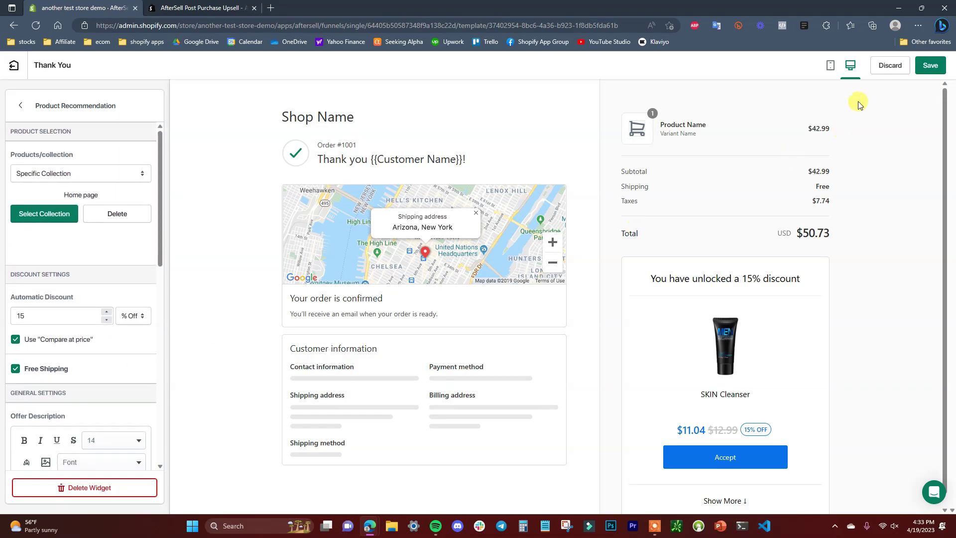
click(927, 65)
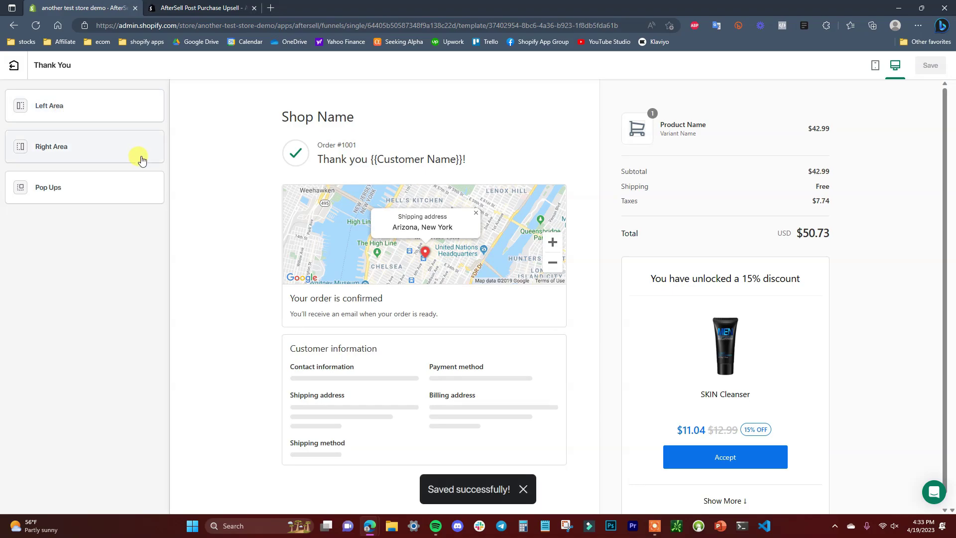
Add a Video widget to the Left Area of the thank you page and examine its placement in the page preview.
click(95, 112)
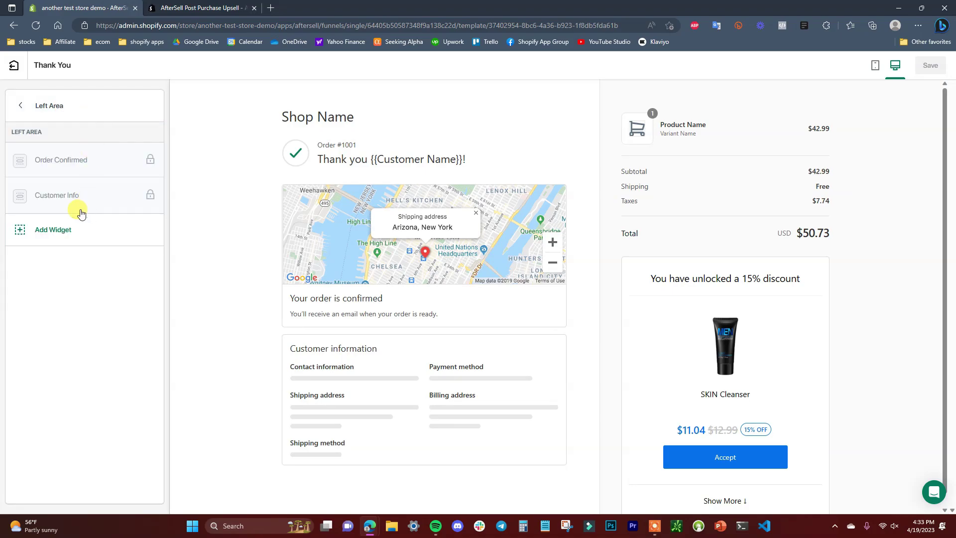
click(72, 230)
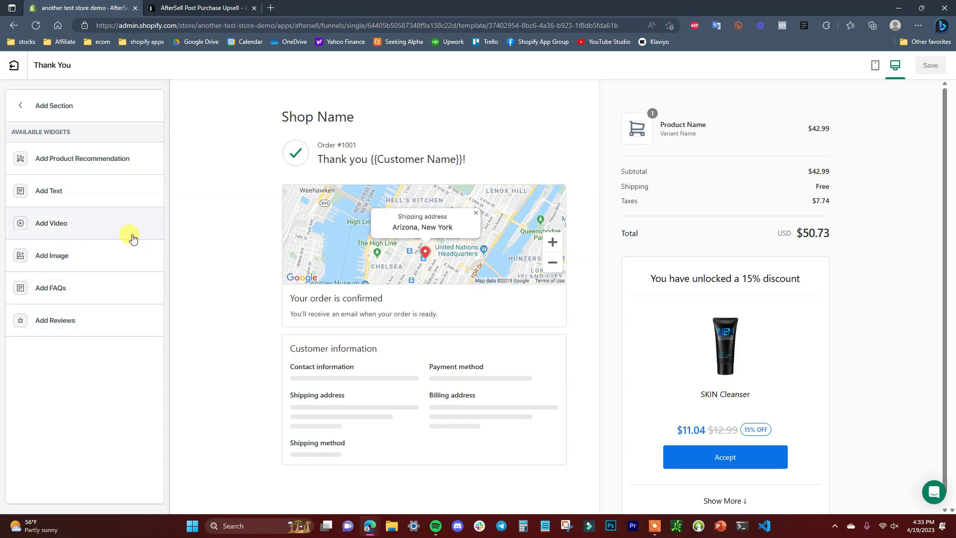
click(101, 229)
scroll(472, 368, down, 4)
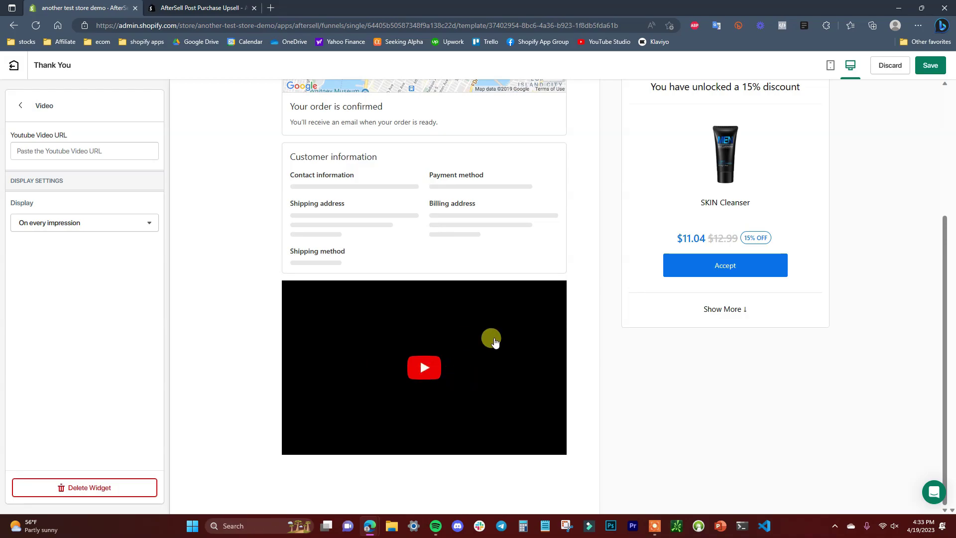
scroll(519, 399, up, 5)
scroll(512, 378, down, 5)
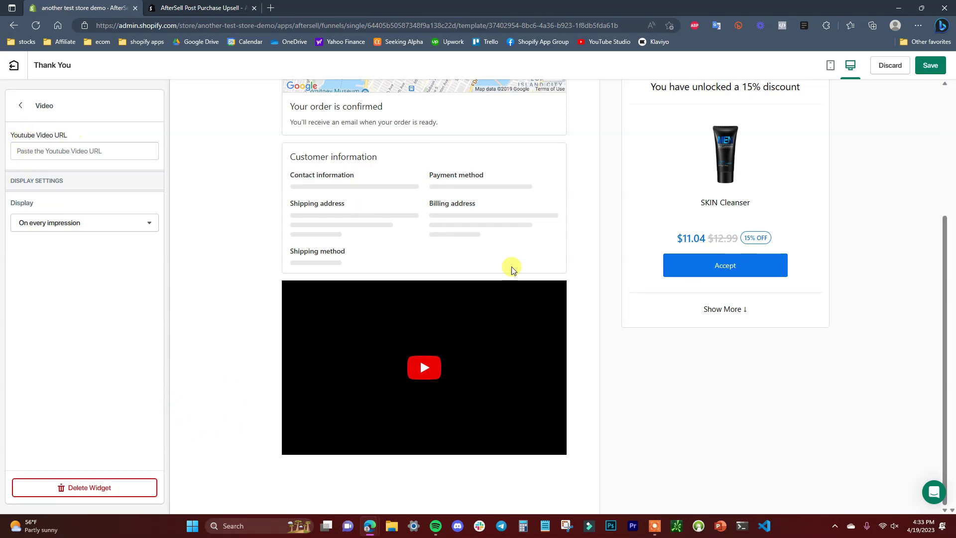
scroll(578, 371, up, 3)
scroll(490, 391, up, 2)
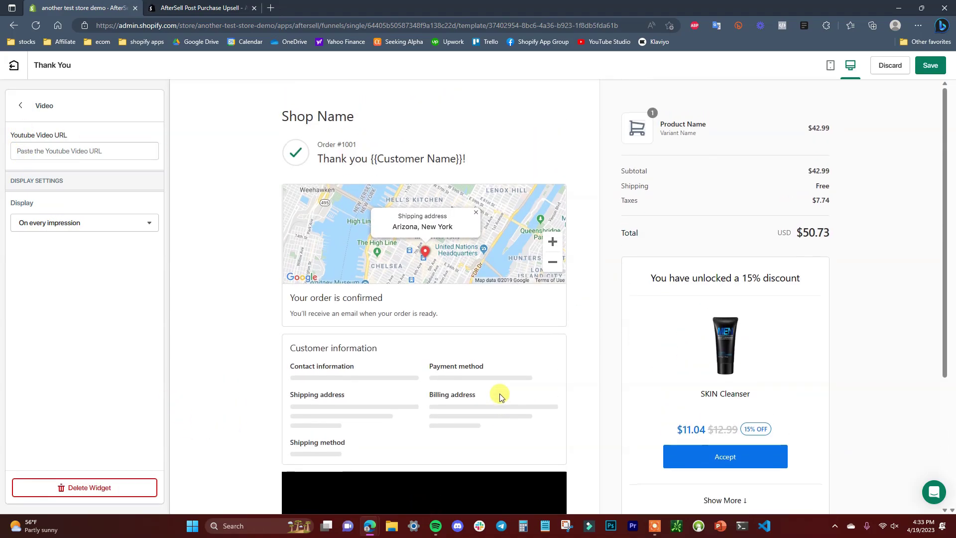
scroll(463, 413, down, 5)
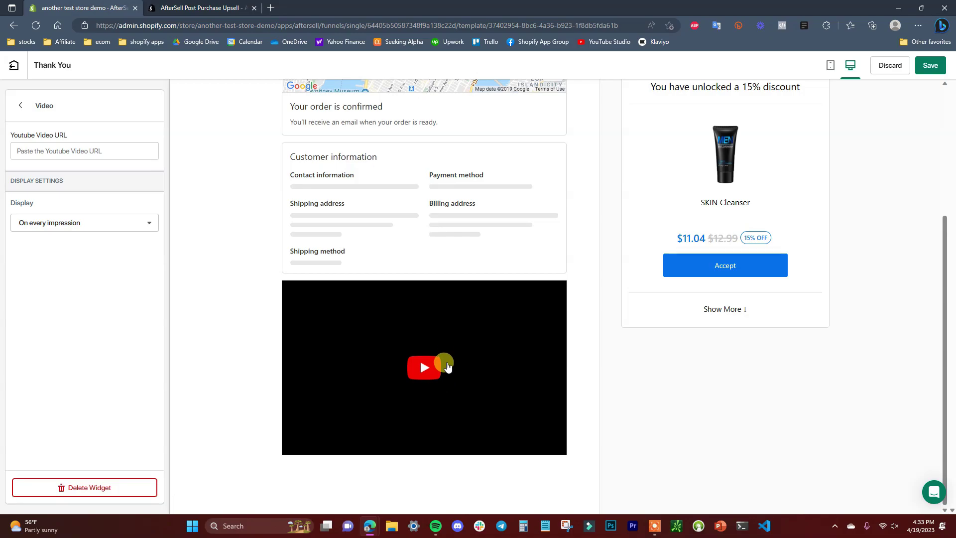
scroll(448, 362, up, 1)
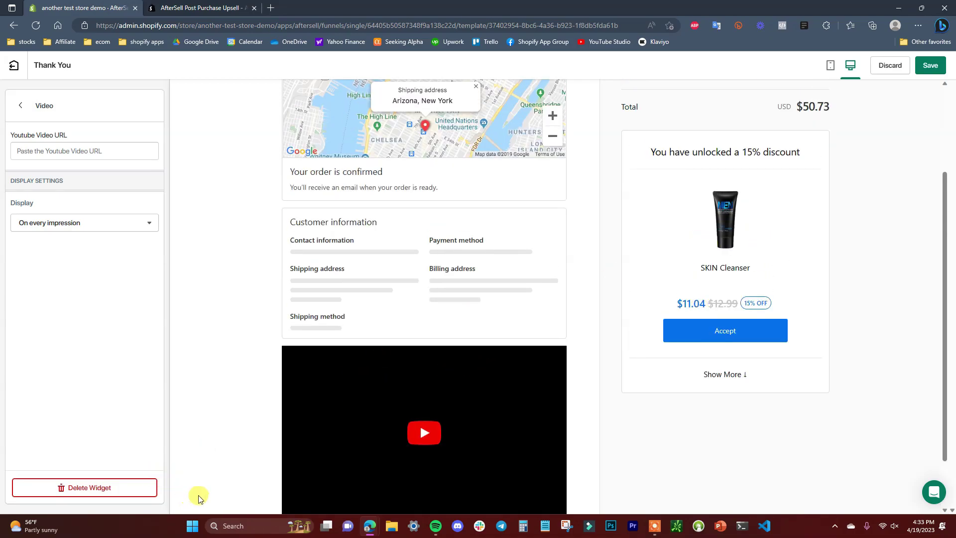
Delete the Video widget, confirm the deletion, and return to the list of page areas.
click(141, 491)
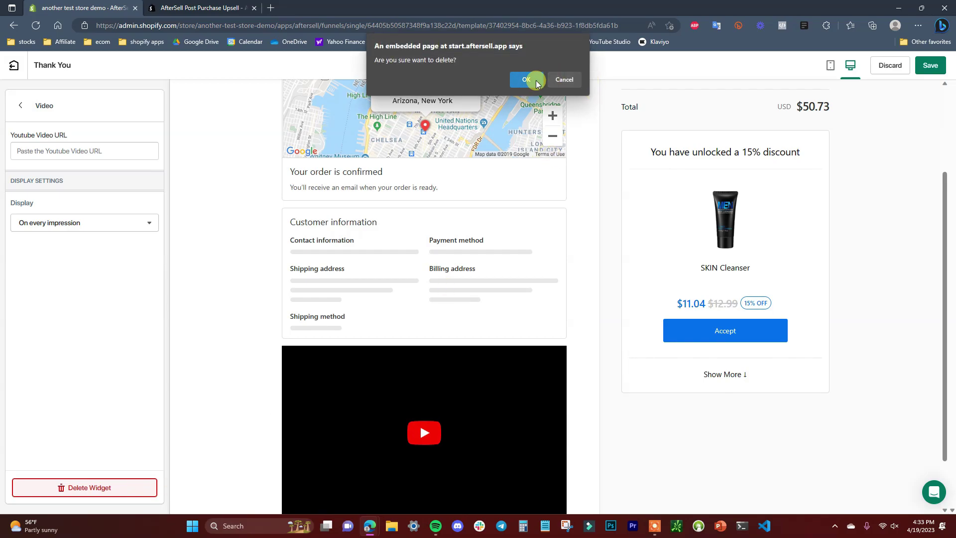
click(527, 74)
click(19, 107)
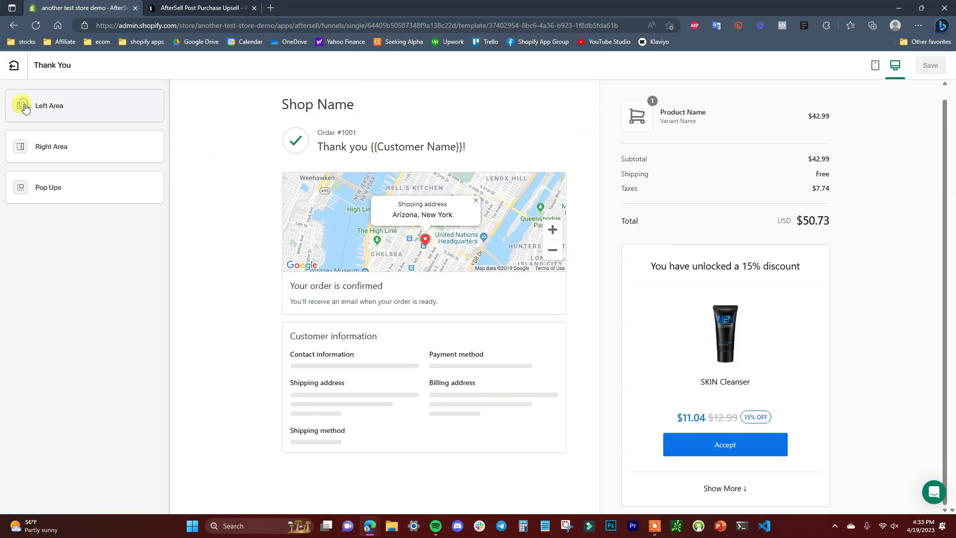
Add a Storewide Popup Discount widget under Pop Ups and review its offer text, delay, timer and discount settings.
click(106, 195)
click(77, 155)
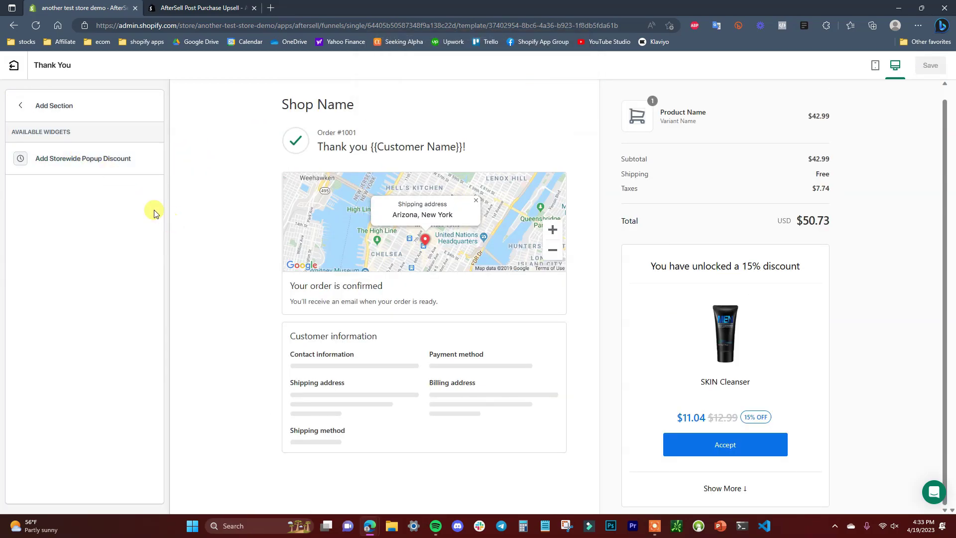
click(119, 159)
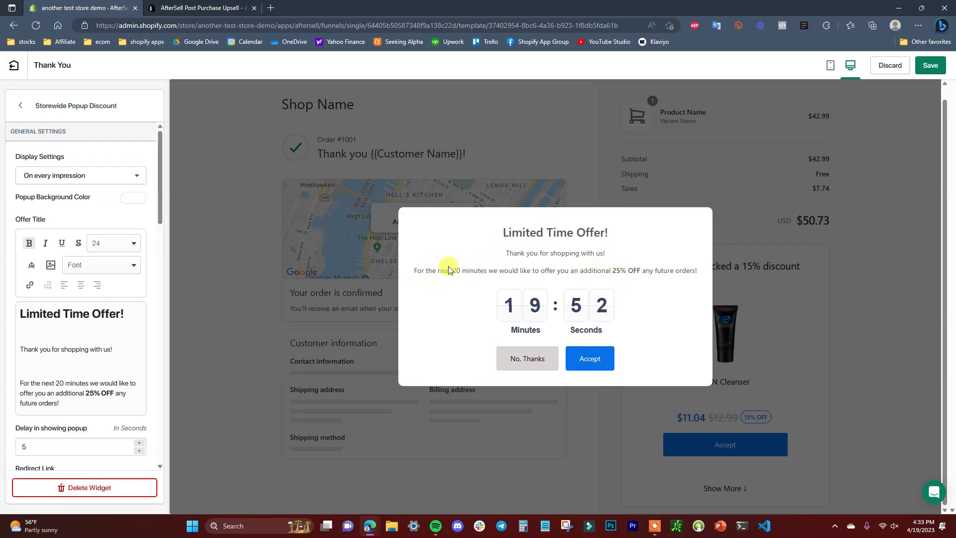
drag(431, 270, 679, 270)
click(672, 277)
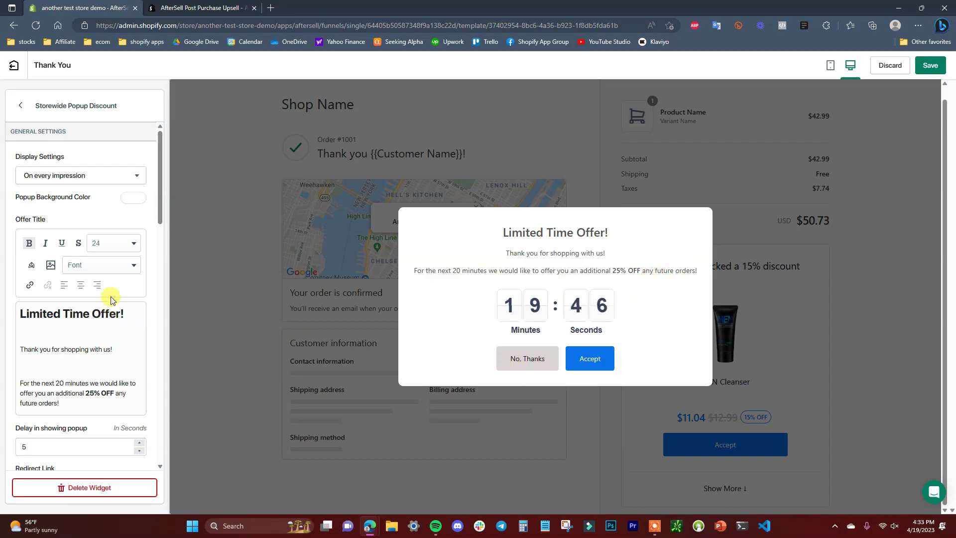
scroll(119, 309, down, 8)
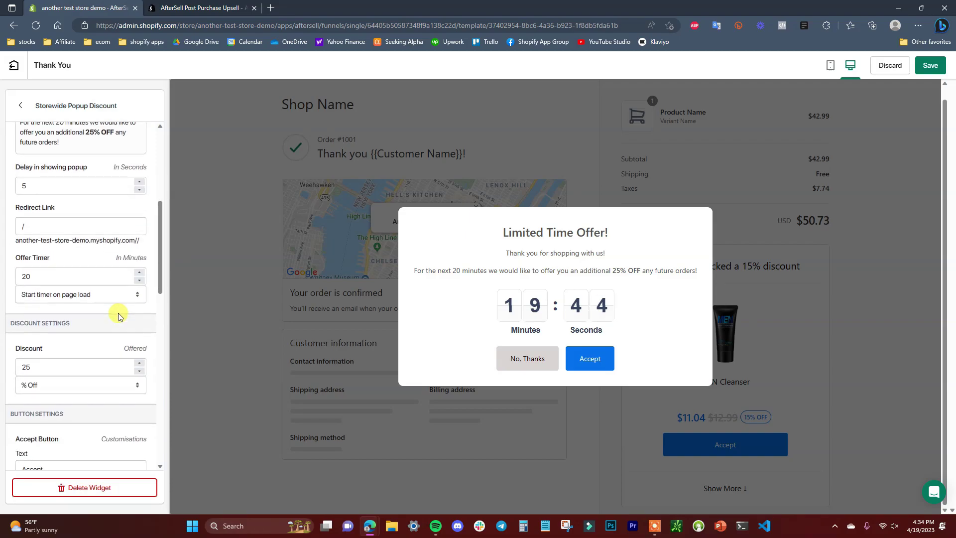
drag(158, 264, 174, 165)
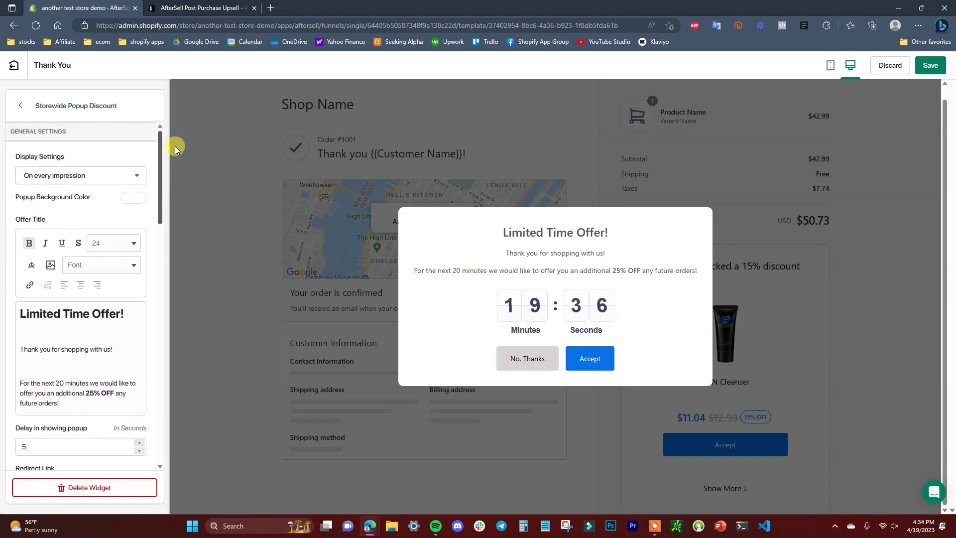
Delete the Storewide Popup Discount widget and confirm the deletion.
click(125, 487)
click(527, 81)
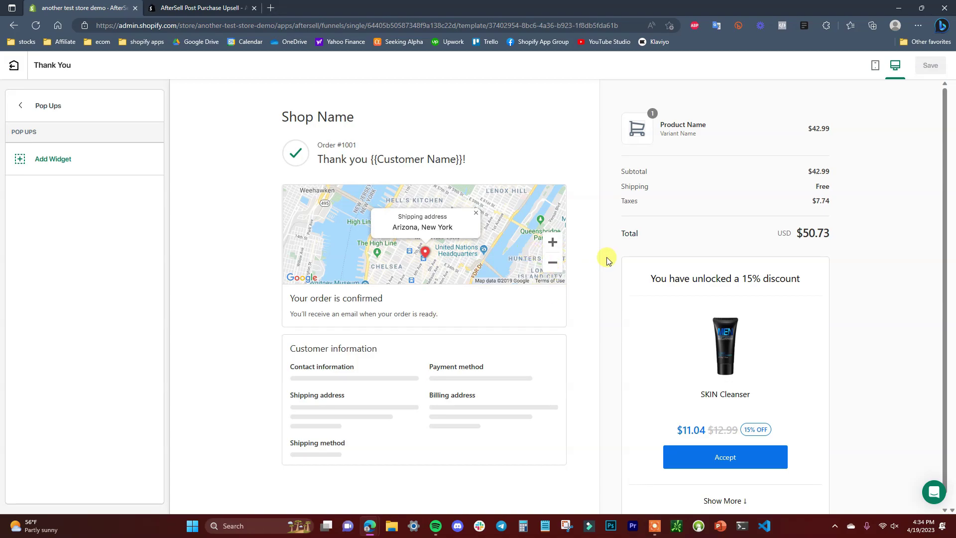
Leave the thank you page editor and save and finish the published funnel.
click(14, 66)
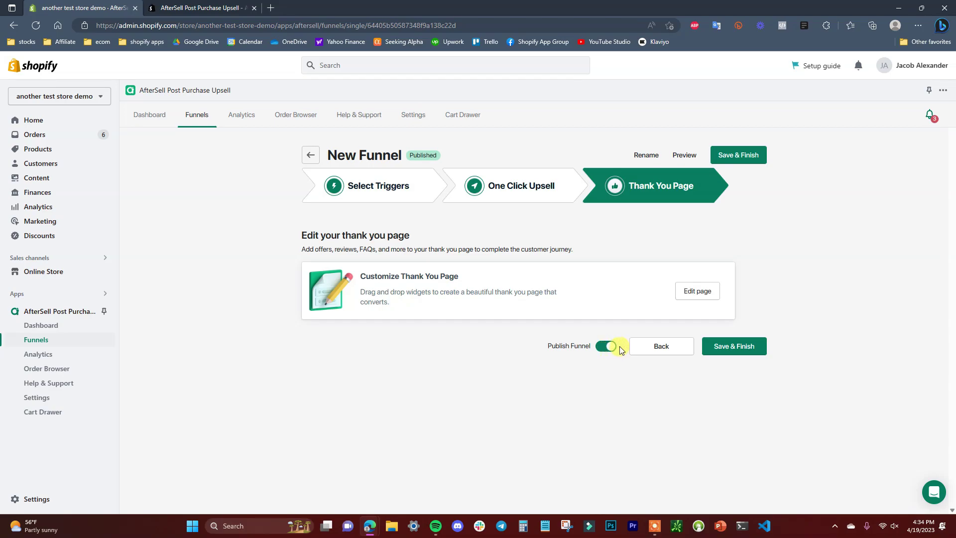
click(747, 350)
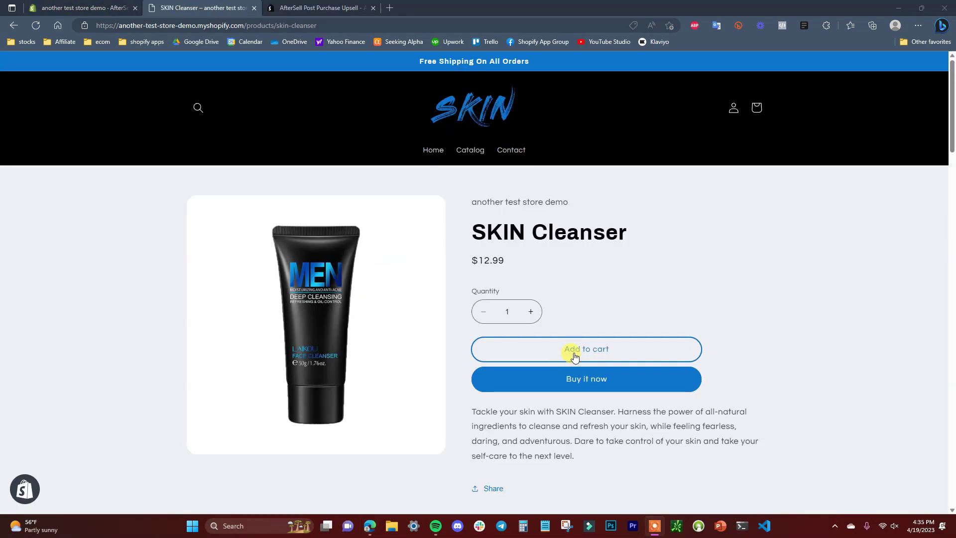
Add one SKIN Cleanser to the storefront cart and proceed to checkout.
click(574, 351)
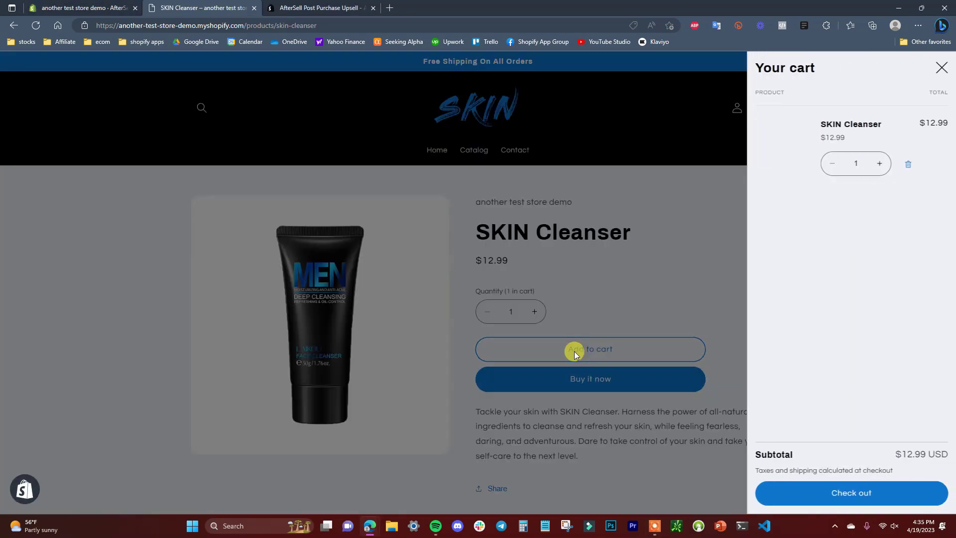
click(866, 490)
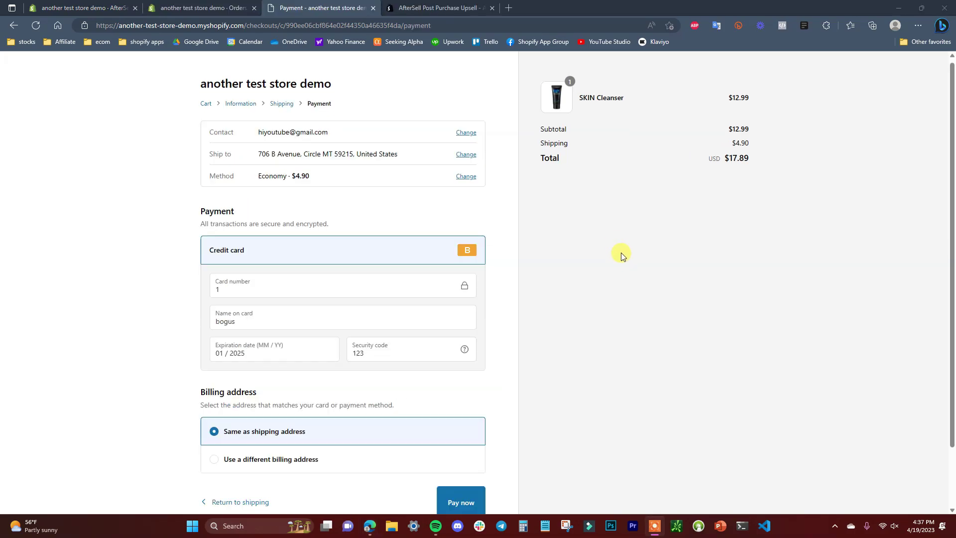
Review the checkout's payment and billing details and pay for the test order.
scroll(555, 288, down, 2)
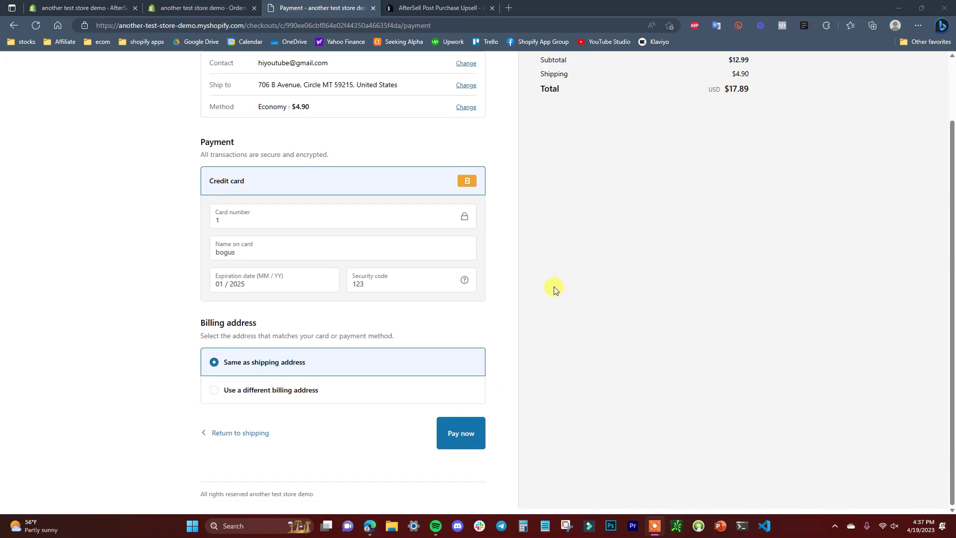
scroll(553, 299, up, 2)
scroll(618, 345, down, 2)
click(463, 432)
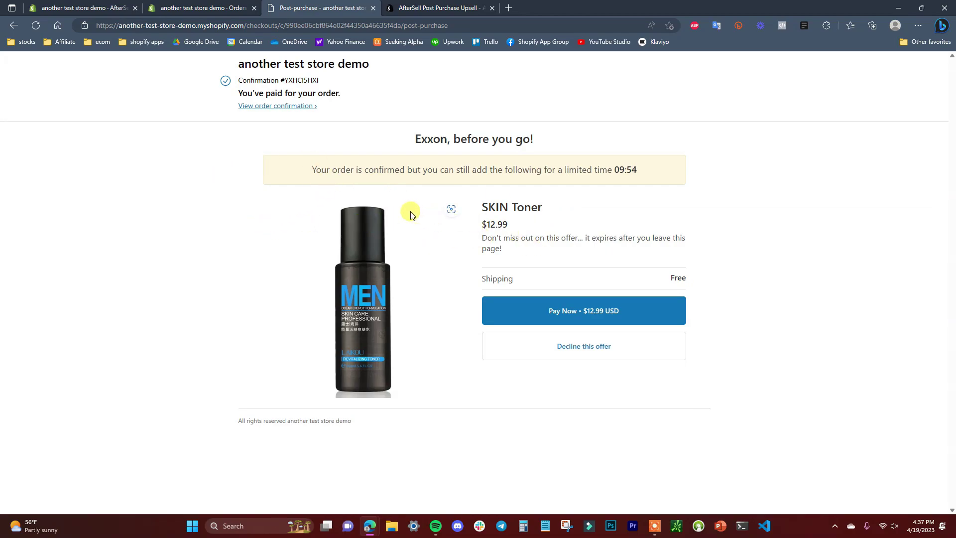
Accept the SKIN Toner post-purchase upsell and decline the SKIN Moisturizer offer.
click(614, 316)
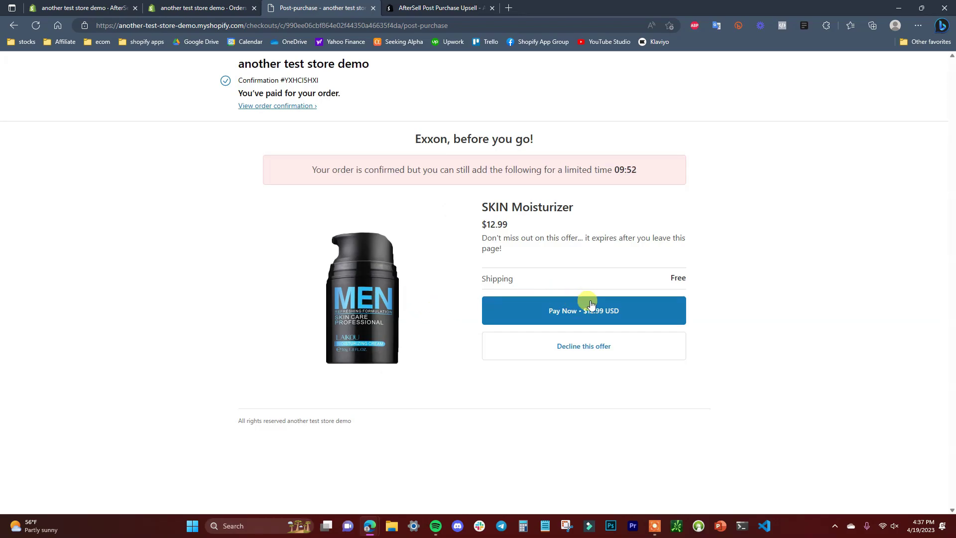
click(582, 344)
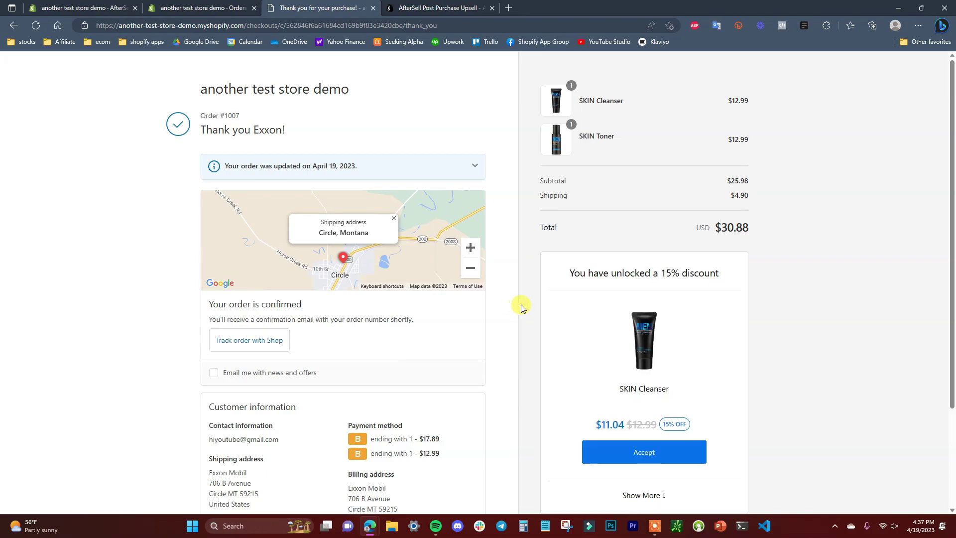
Examine the live thank you page and show more products in the 15% discount recommendation widget.
scroll(501, 311, down, 3)
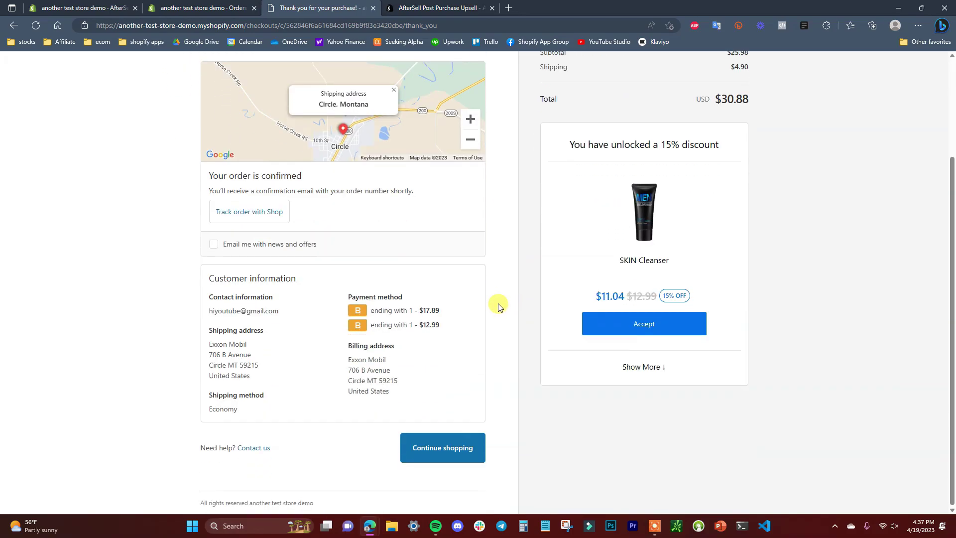
scroll(620, 247, up, 1)
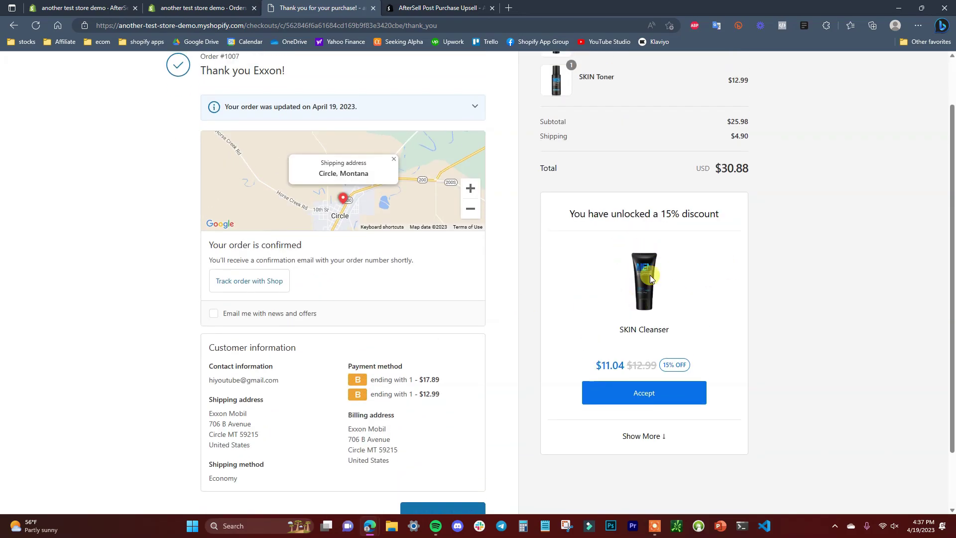
click(657, 436)
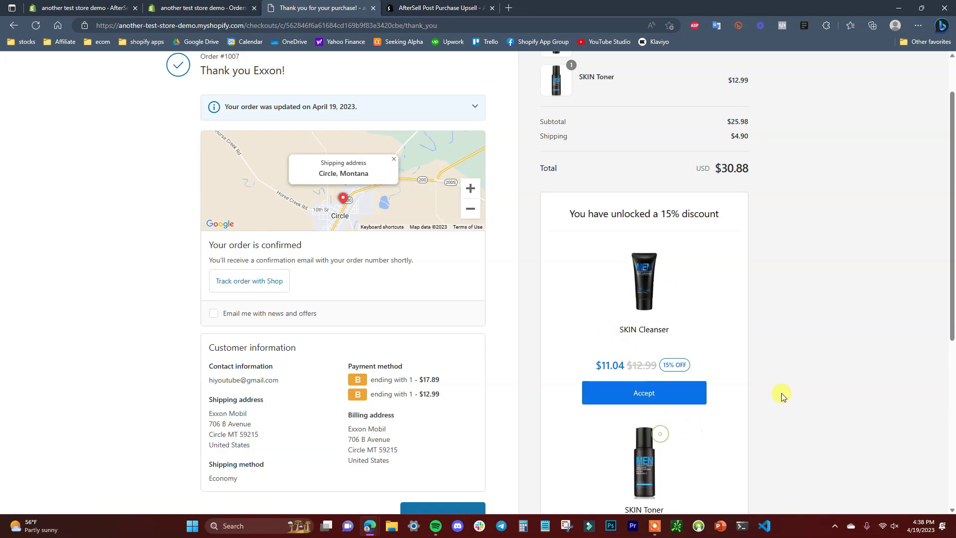
scroll(793, 363, down, 6)
scroll(708, 386, up, 3)
scroll(614, 394, down, 3)
scroll(631, 401, up, 7)
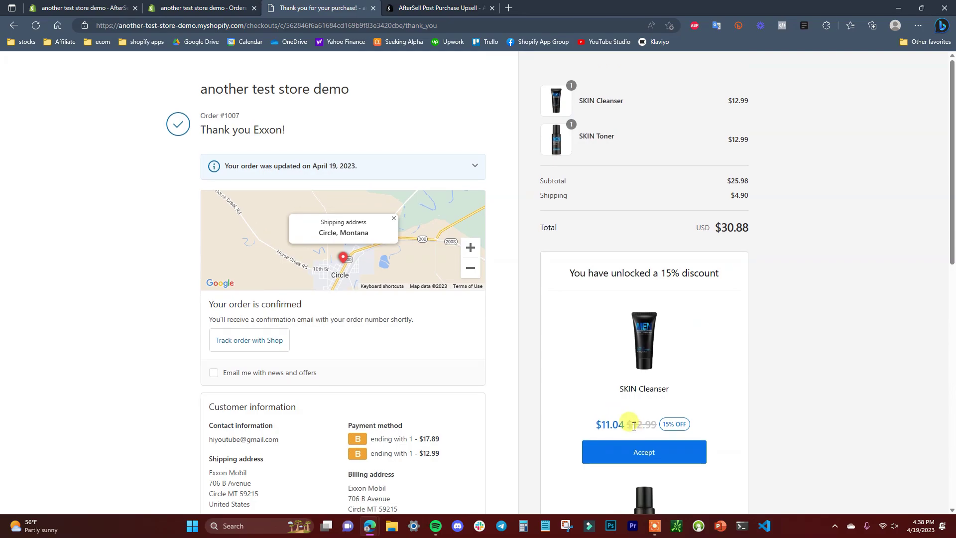
scroll(647, 423, down, 1)
scroll(648, 425, up, 1)
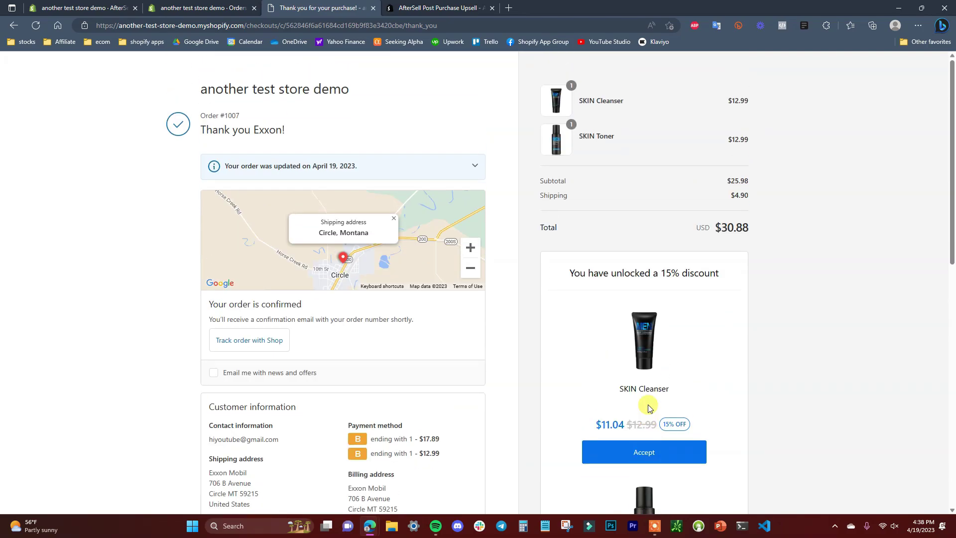
Switch back to the AfterSell admin and examine the revenue, impressions, accepted offers and sales chart in Analytics.
key(ctrl+1)
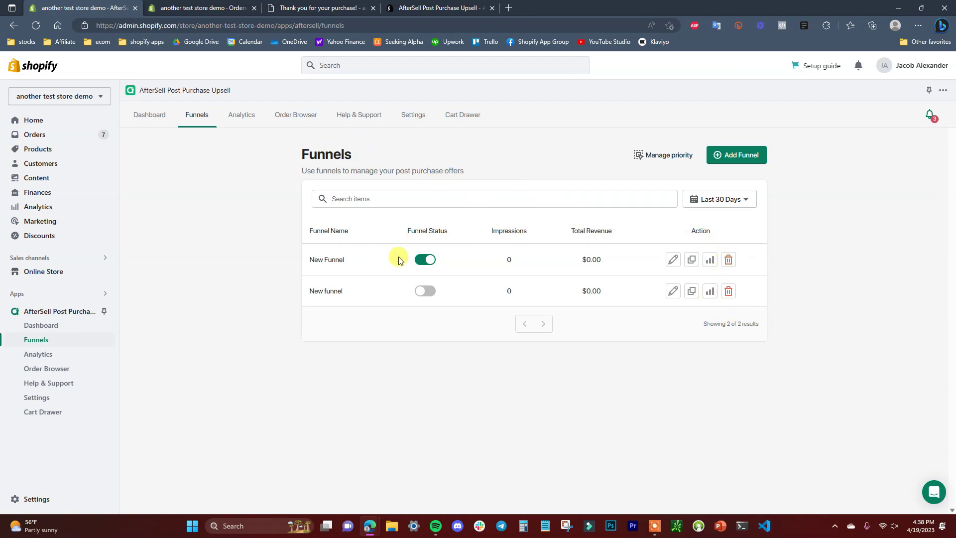
click(241, 124)
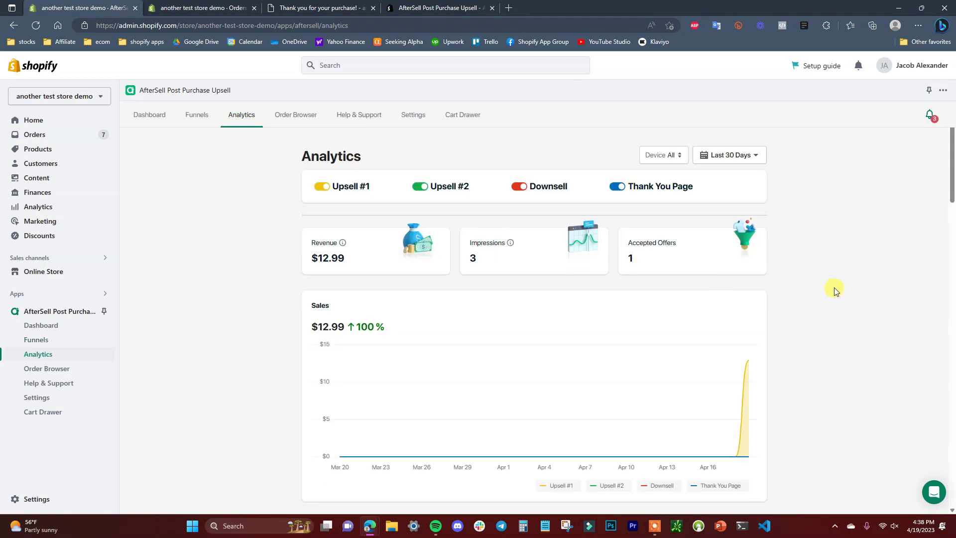
scroll(843, 261, down, 2)
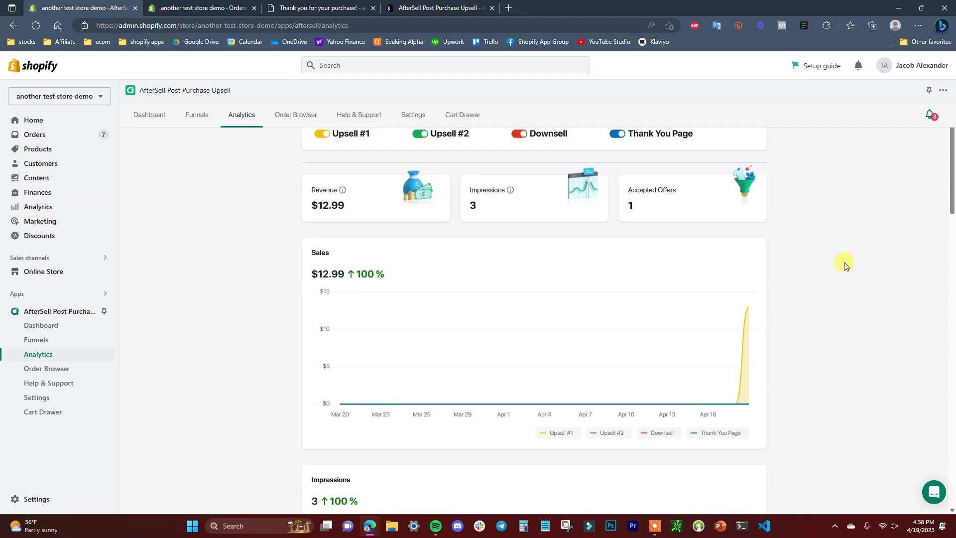
scroll(842, 262, up, 2)
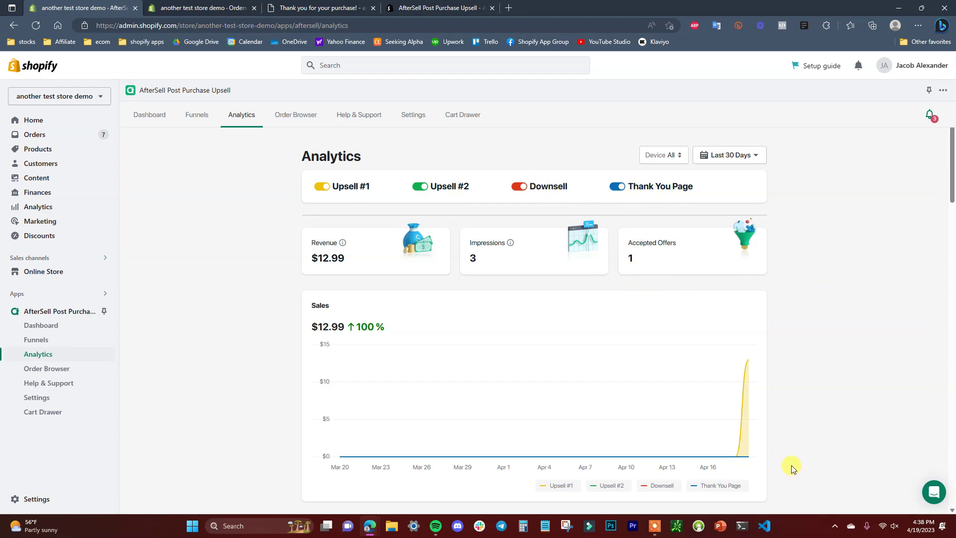
mouse_move(746, 402)
Compare the analytics with only Upsell #1 shown, and re-enable Upsell #2, Downsell and Thank You Page.
click(617, 187)
click(417, 191)
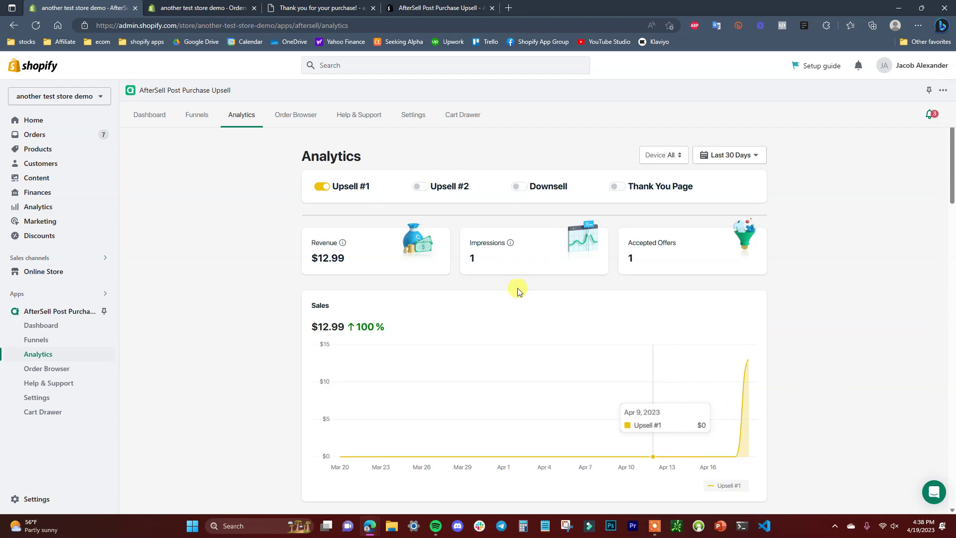
click(424, 191)
click(518, 186)
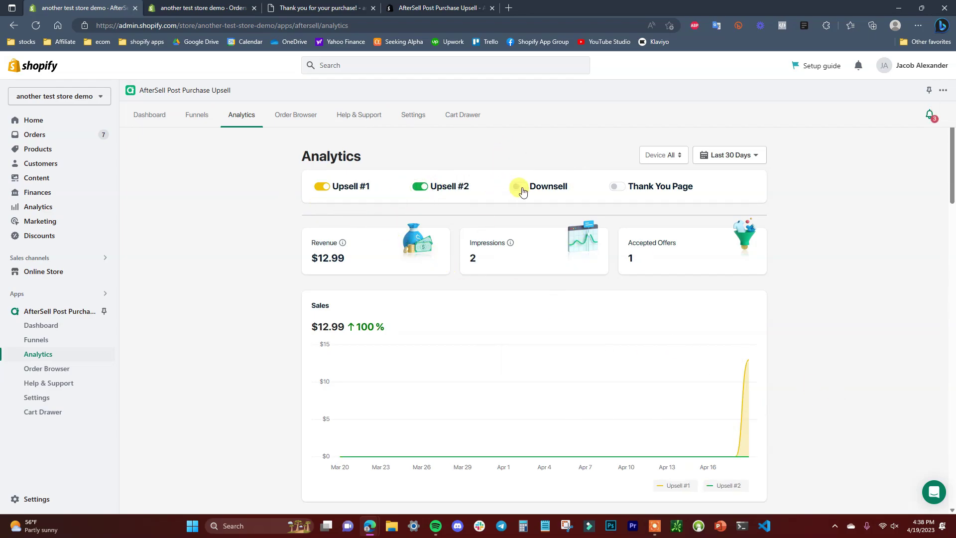
click(627, 190)
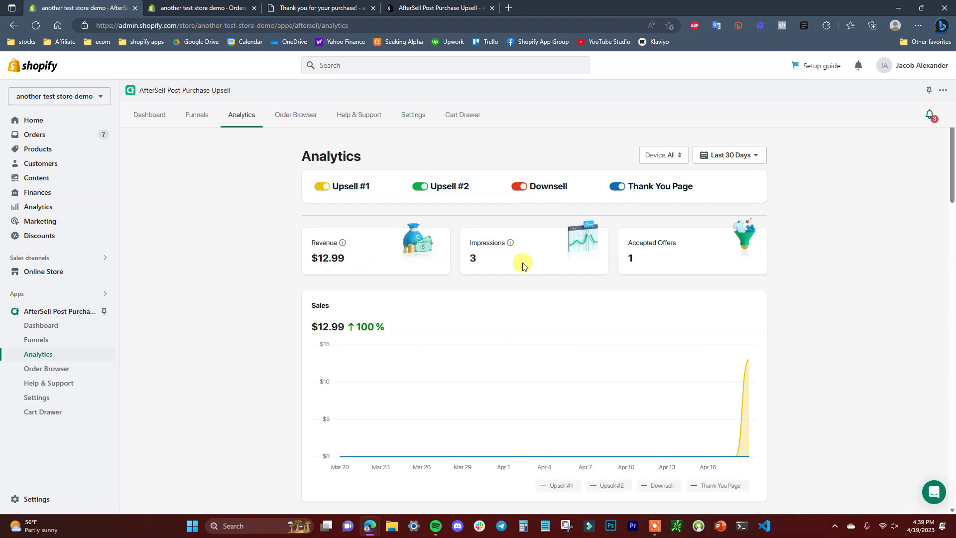
Examine the remaining analytics: impressions, conversion rate, sales breakdown, average order value, accepted offers, thank you page dropoff, and top performing funnels and products.
scroll(646, 183, down, 1)
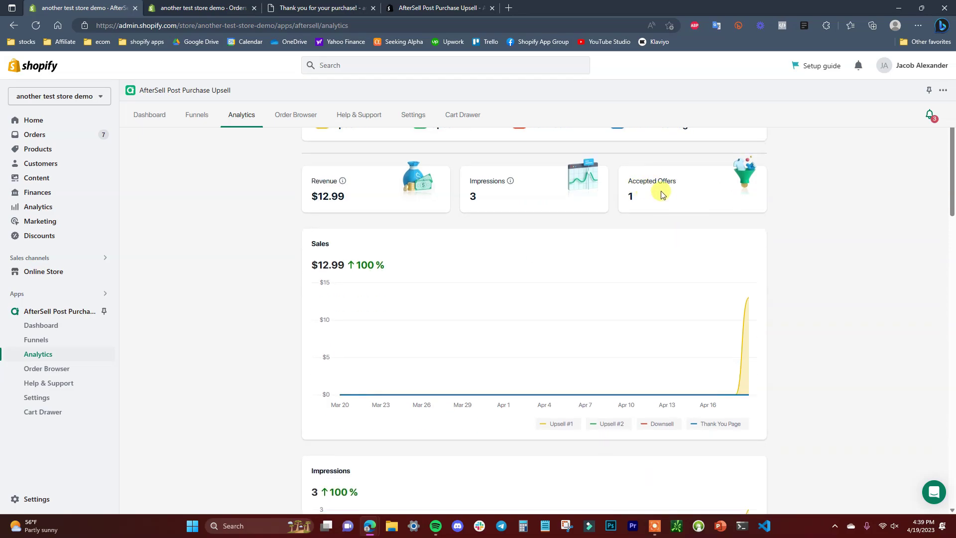
scroll(677, 197, down, 3)
scroll(900, 234, down, 6)
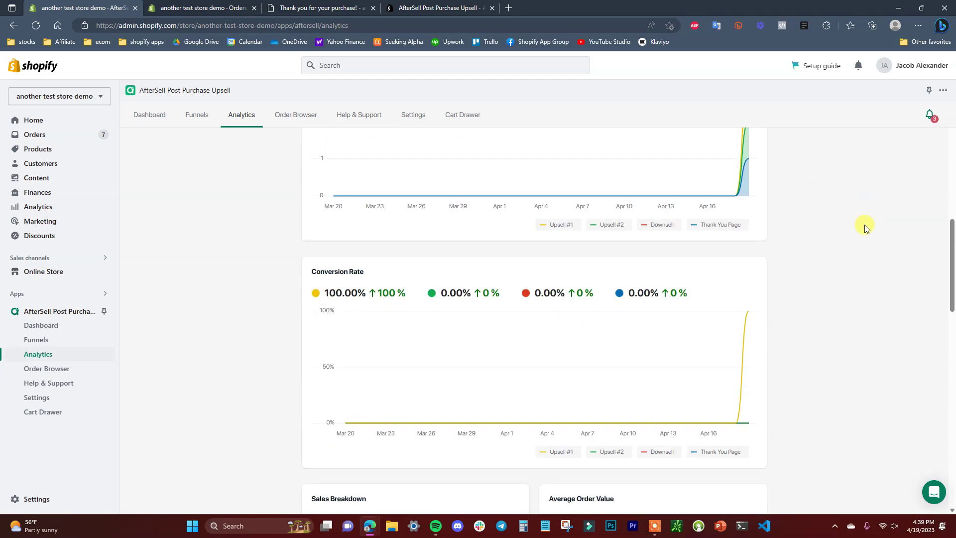
scroll(854, 230, down, 4)
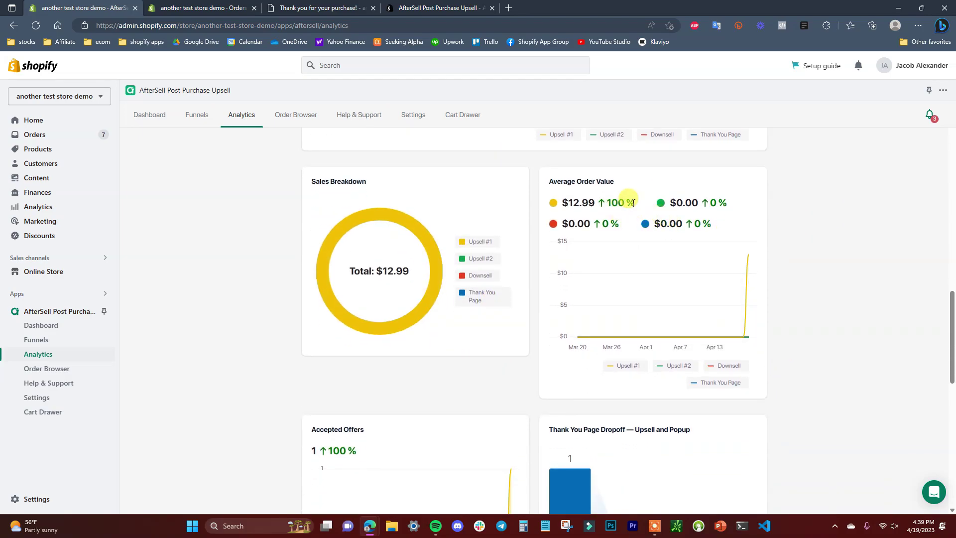
scroll(625, 204, down, 5)
scroll(745, 293, down, 5)
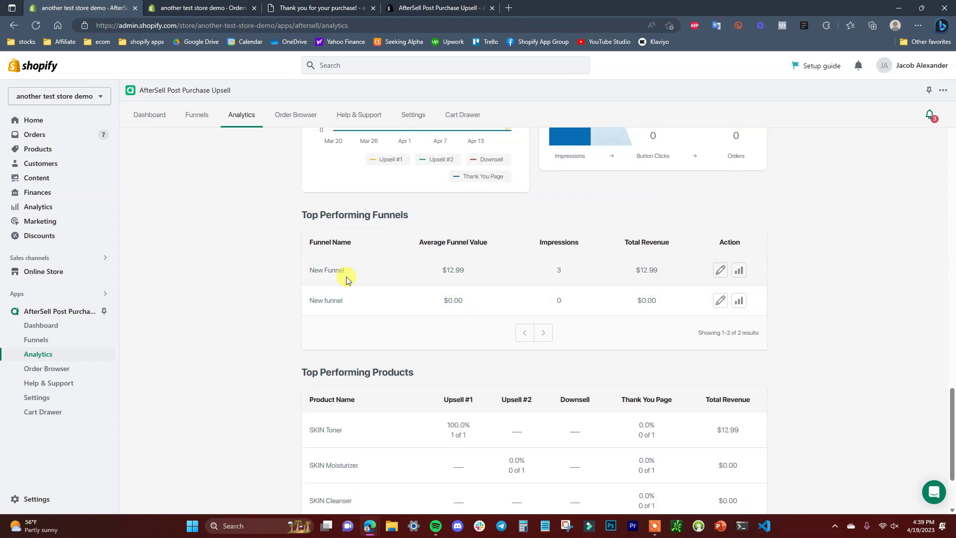
scroll(428, 299, down, 2)
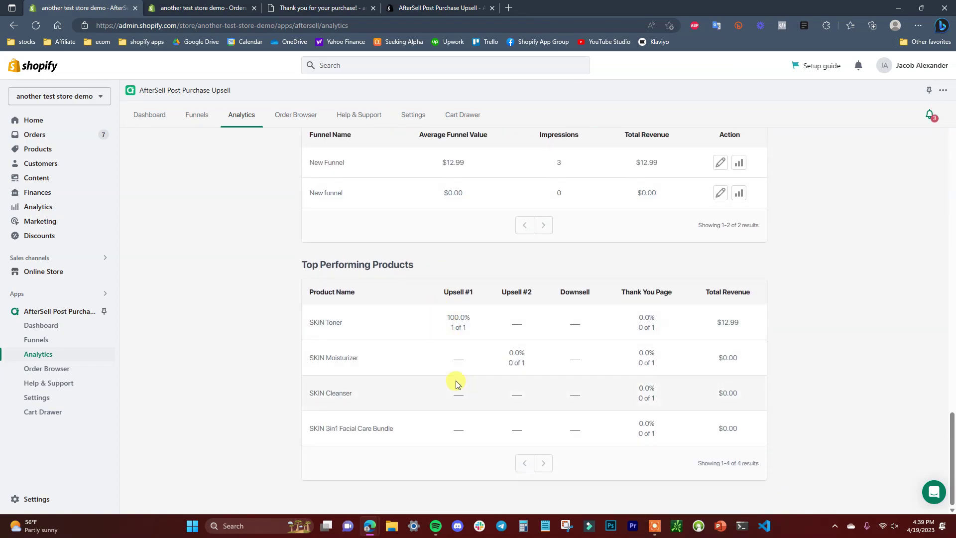
scroll(812, 285, up, 15)
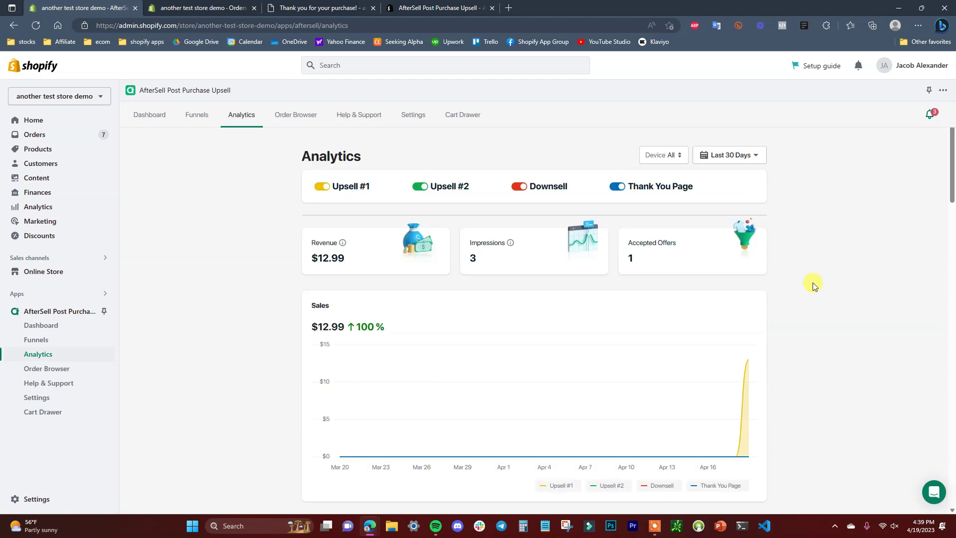
scroll(808, 370, down, 4)
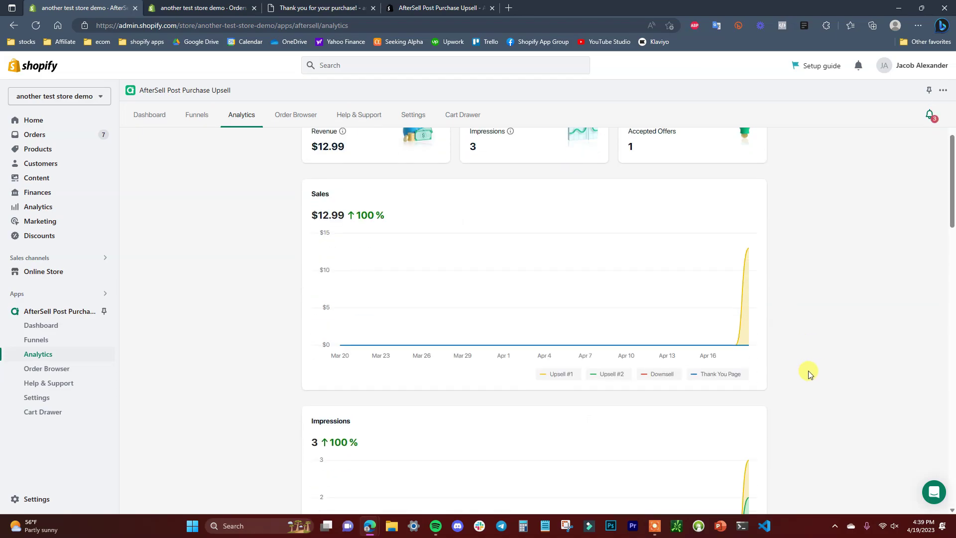
scroll(870, 374, up, 4)
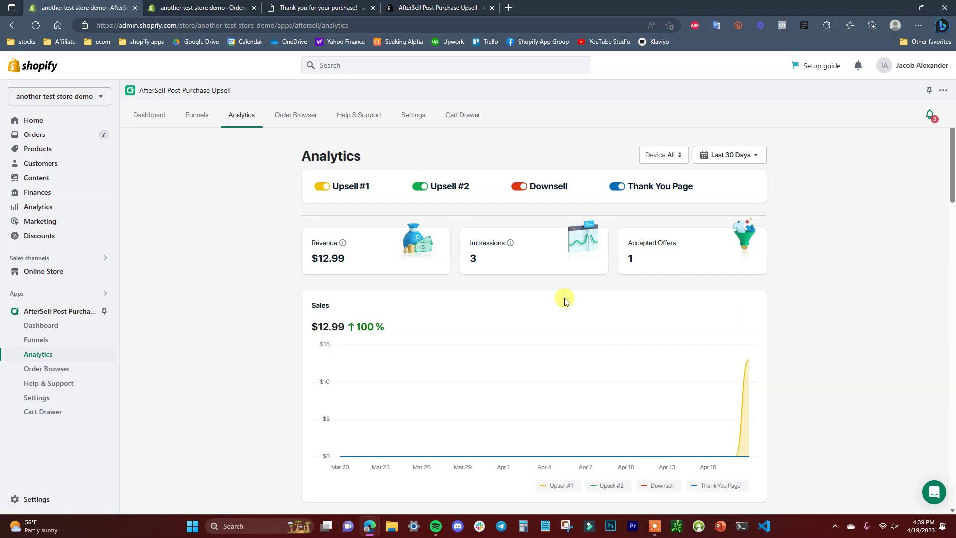
Switch to the AfterSell Post Purchase Upsell listing in the Shopify App Store.
click(438, 8)
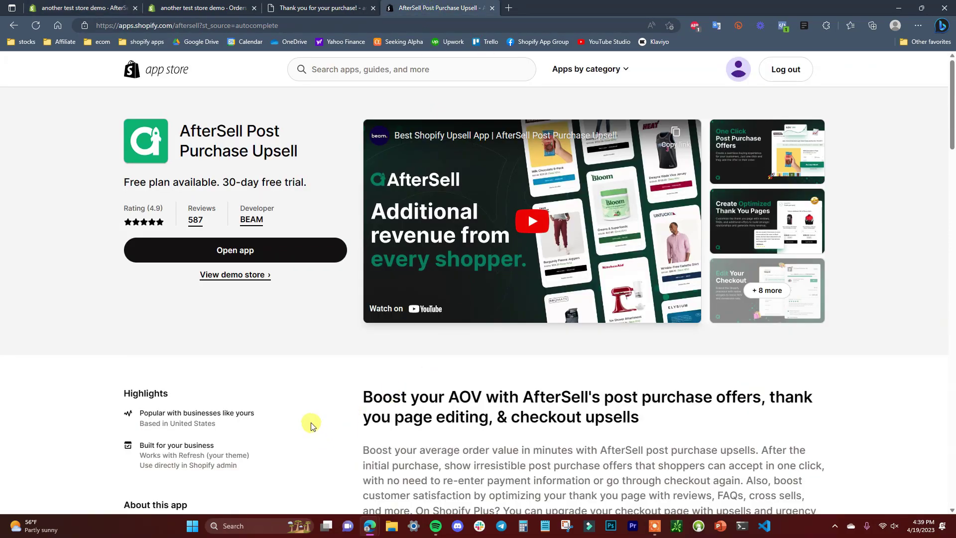